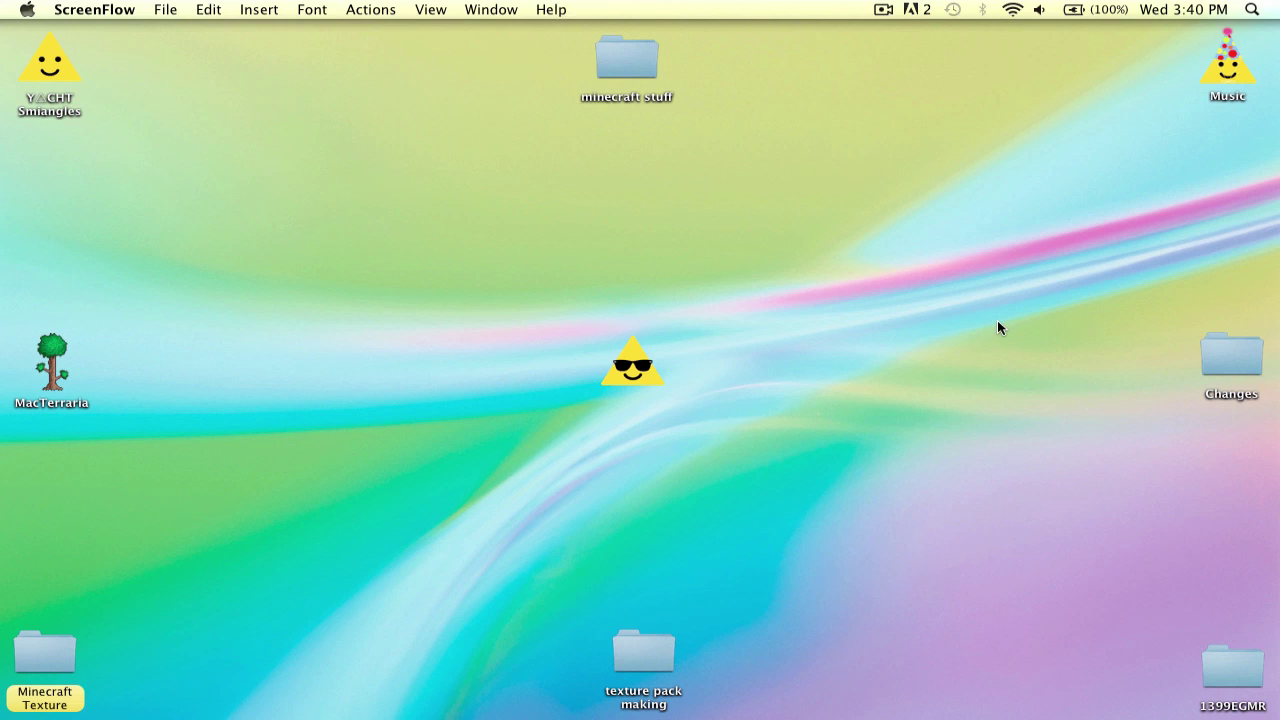
mouse_move(1058, 717)
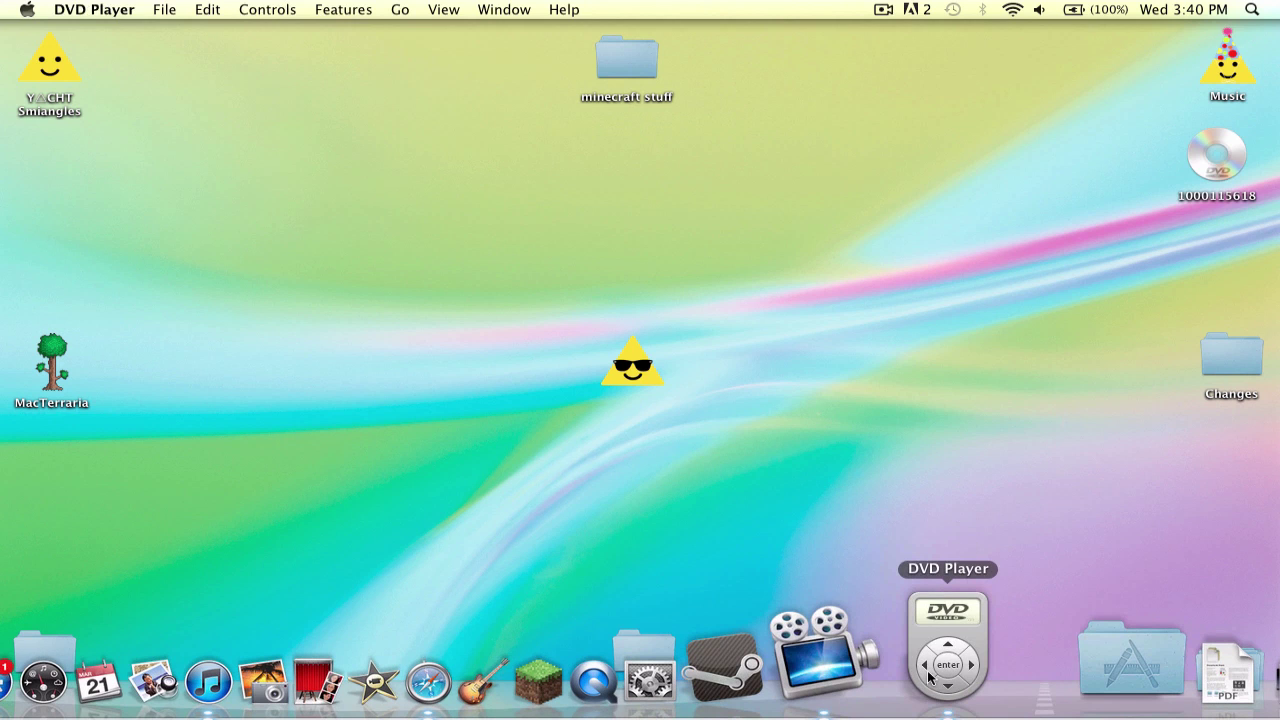
right_click(928, 677)
click(951, 557)
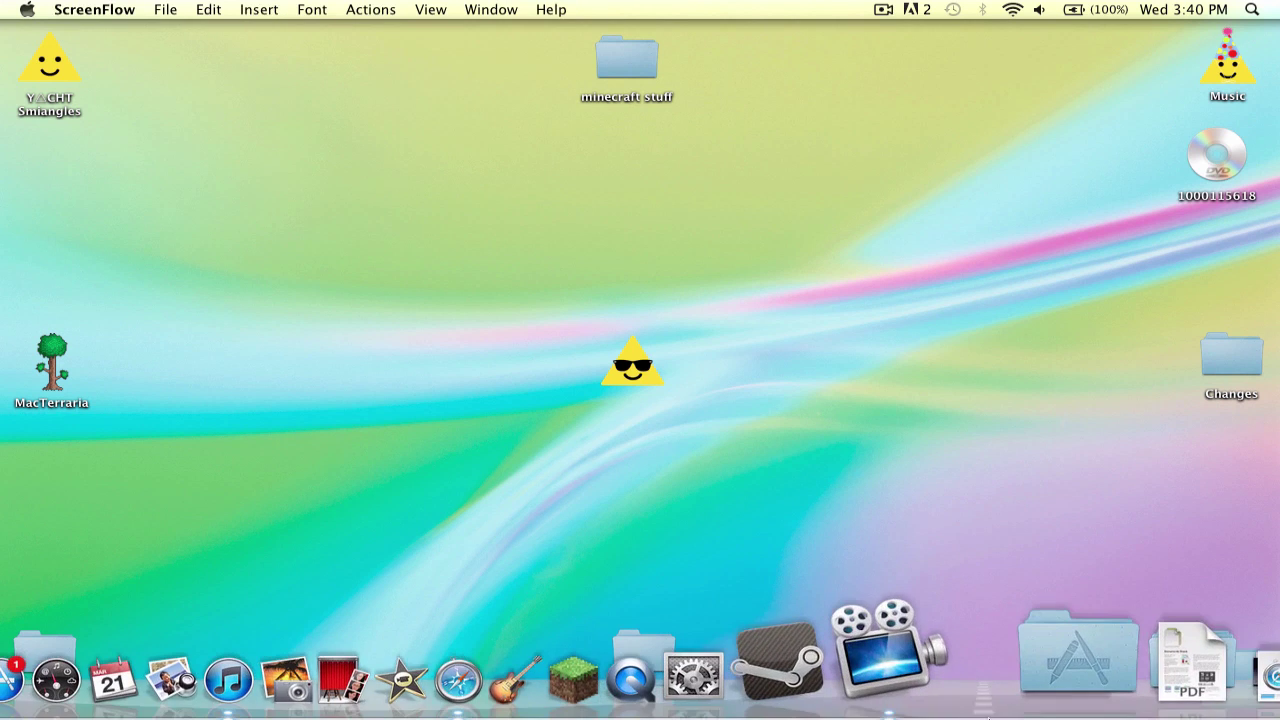
click(1036, 152)
drag(1200, 163, 1018, 296)
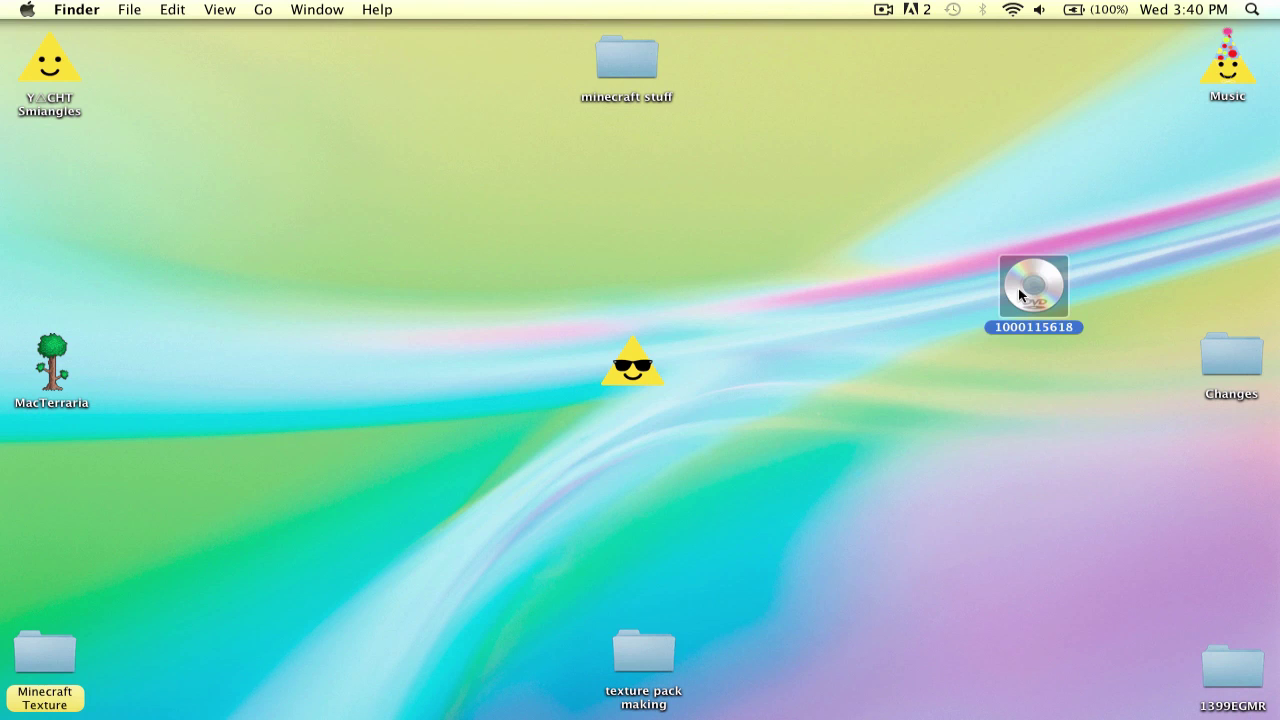
click(843, 242)
Search Applications for 'ripit', launch RipIt and close the search window
click(236, 8)
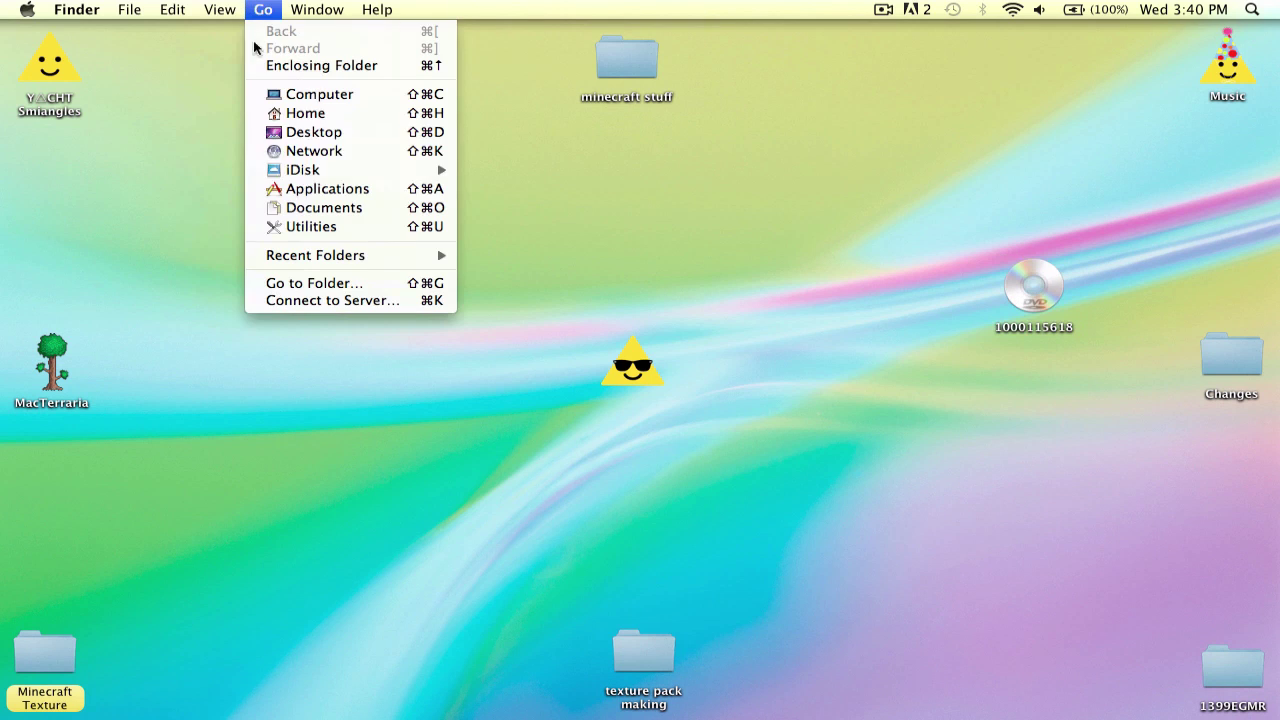
click(282, 185)
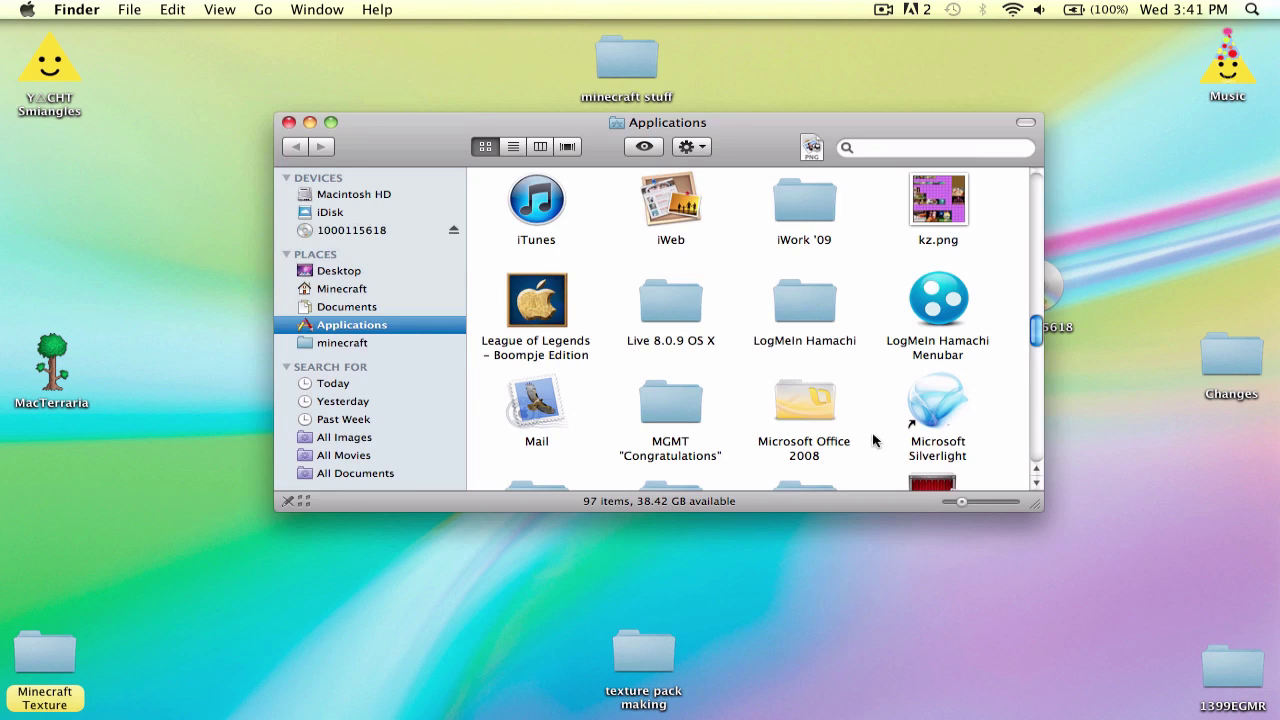
click(890, 147)
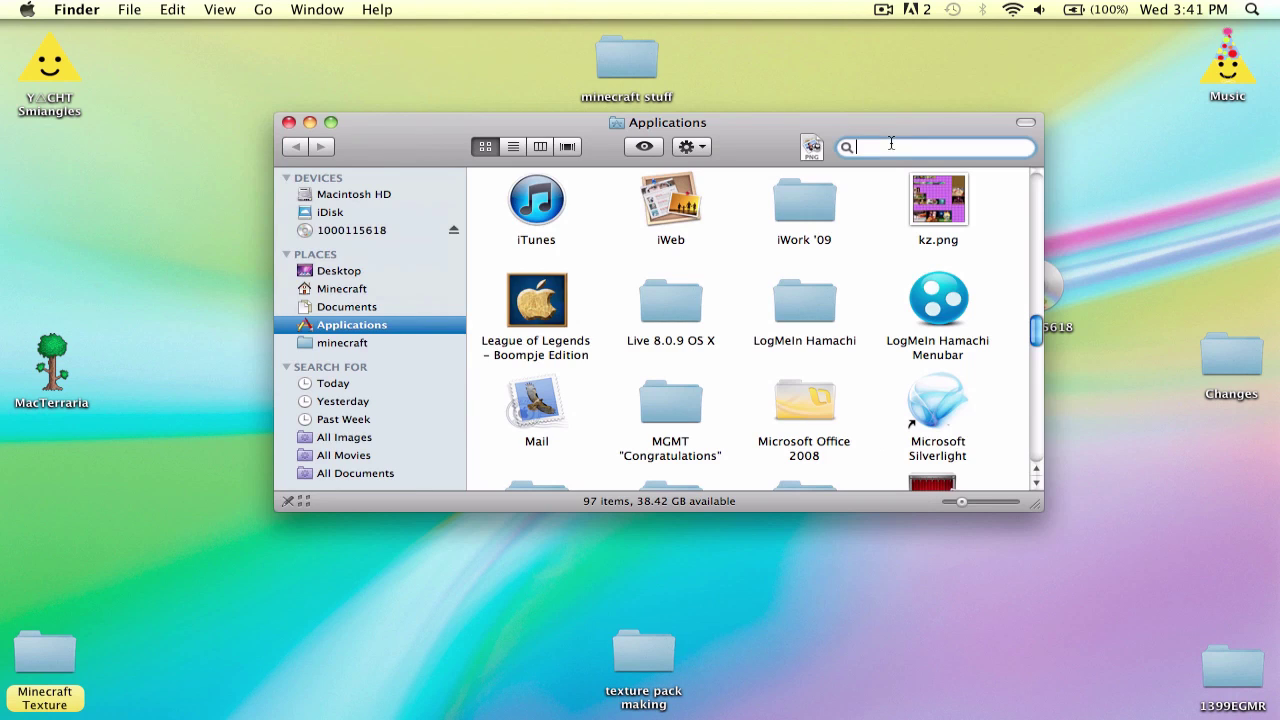
text(ripit)
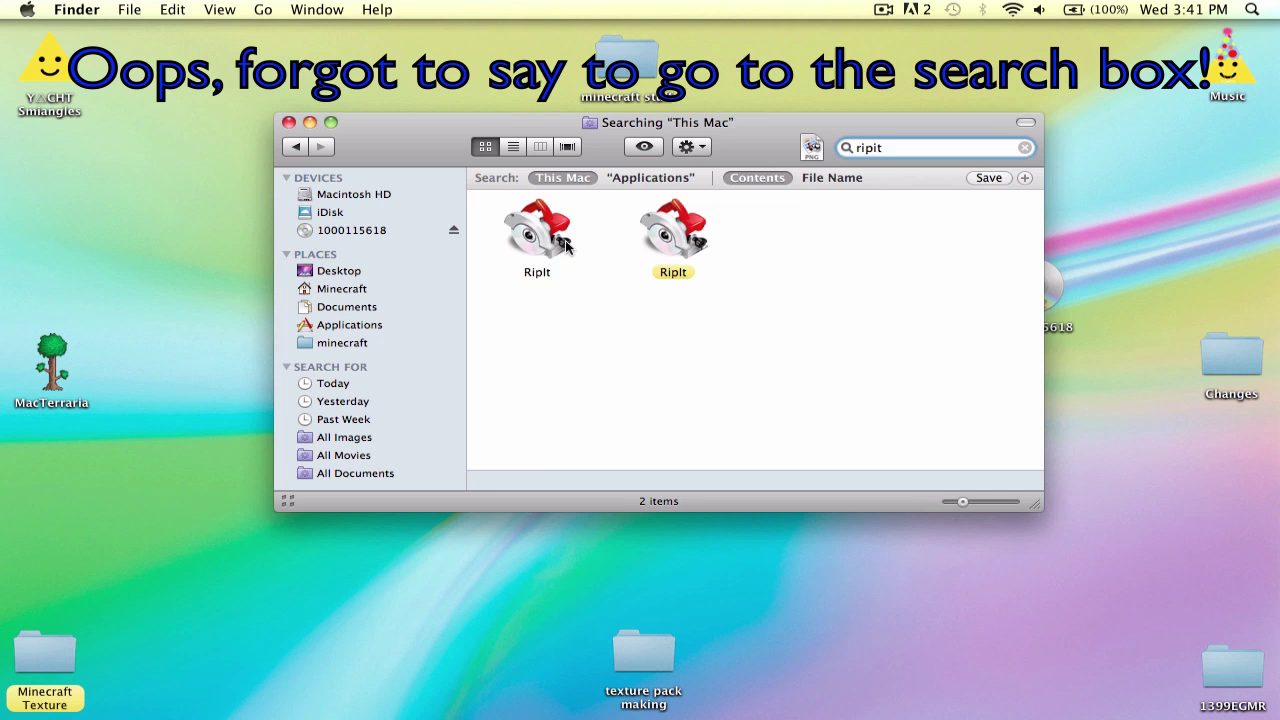
click(522, 226)
click(666, 236)
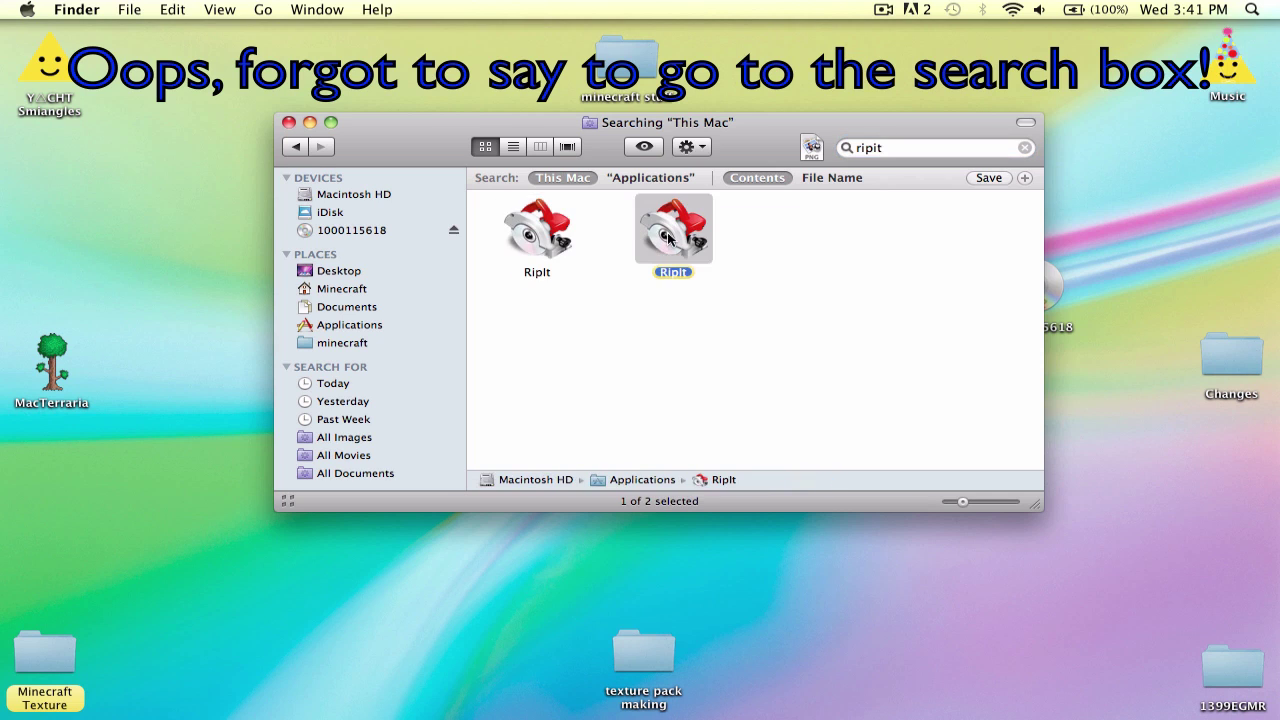
click(576, 238)
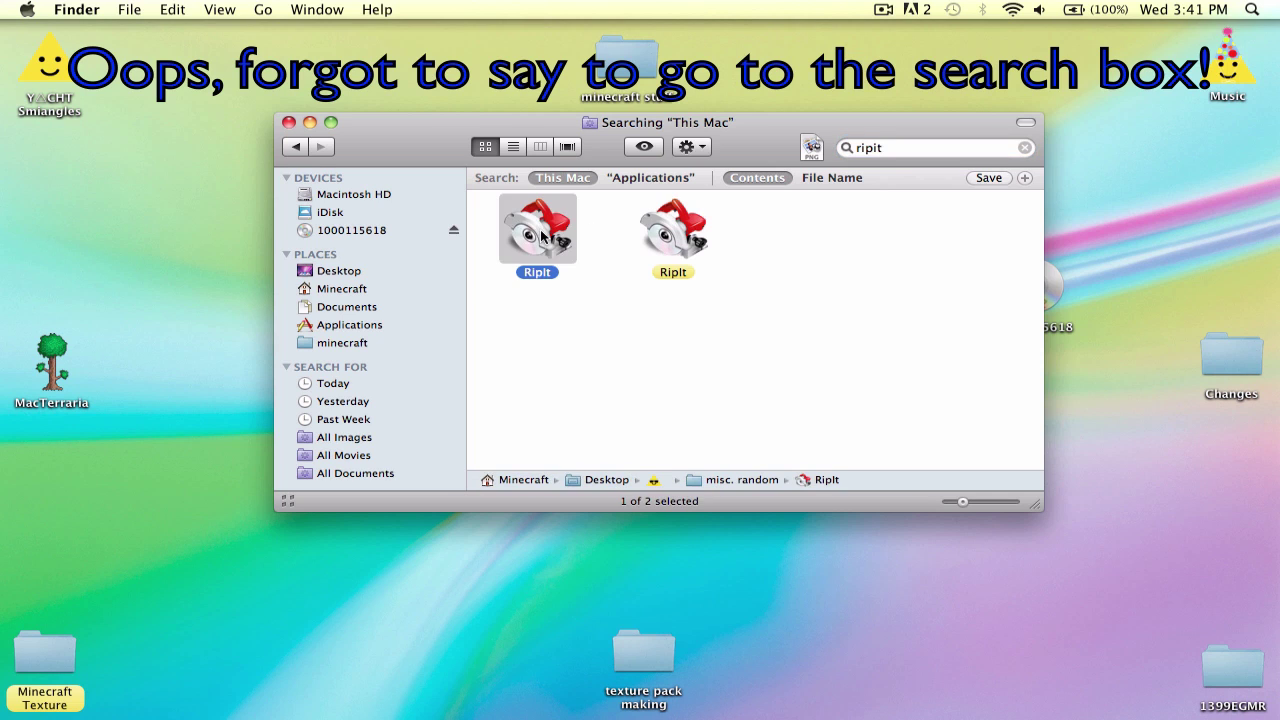
click(936, 325)
click(830, 314)
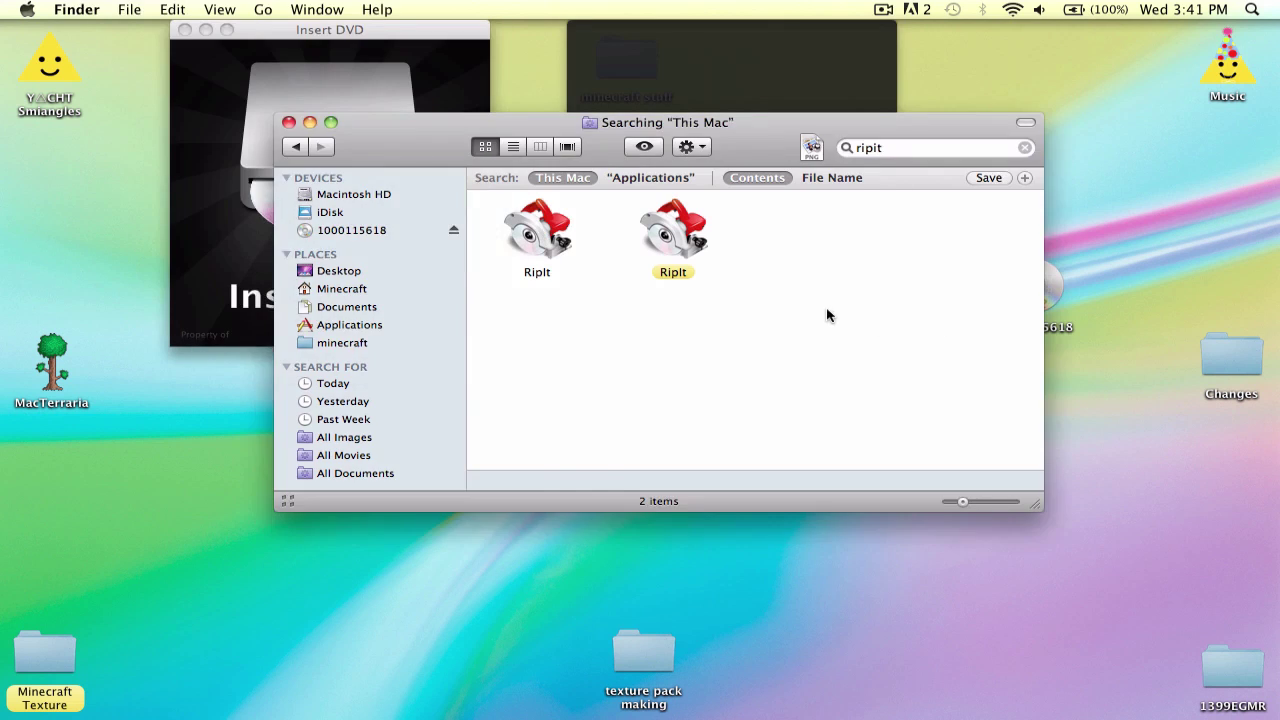
key(super+w)
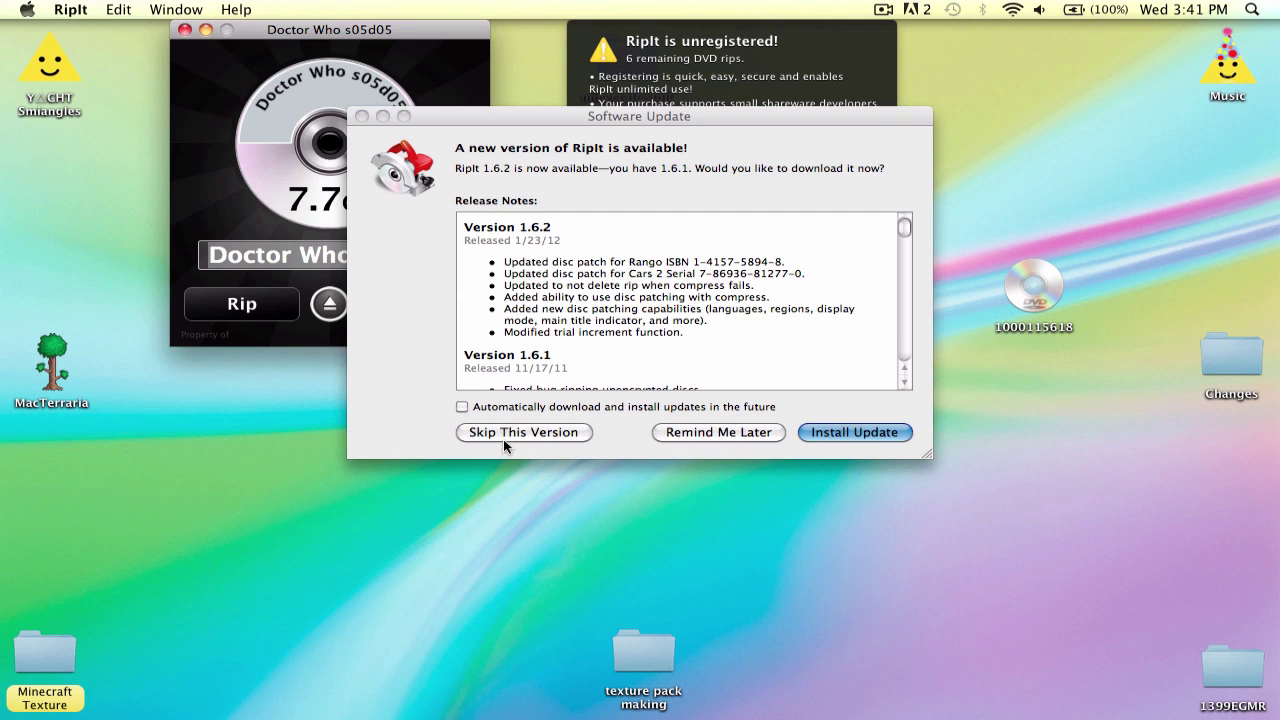
Postpone the RipIt 1.6.2 update with Remind Me Later and rip the Doctor Who s05d05 disc
click(701, 428)
click(701, 430)
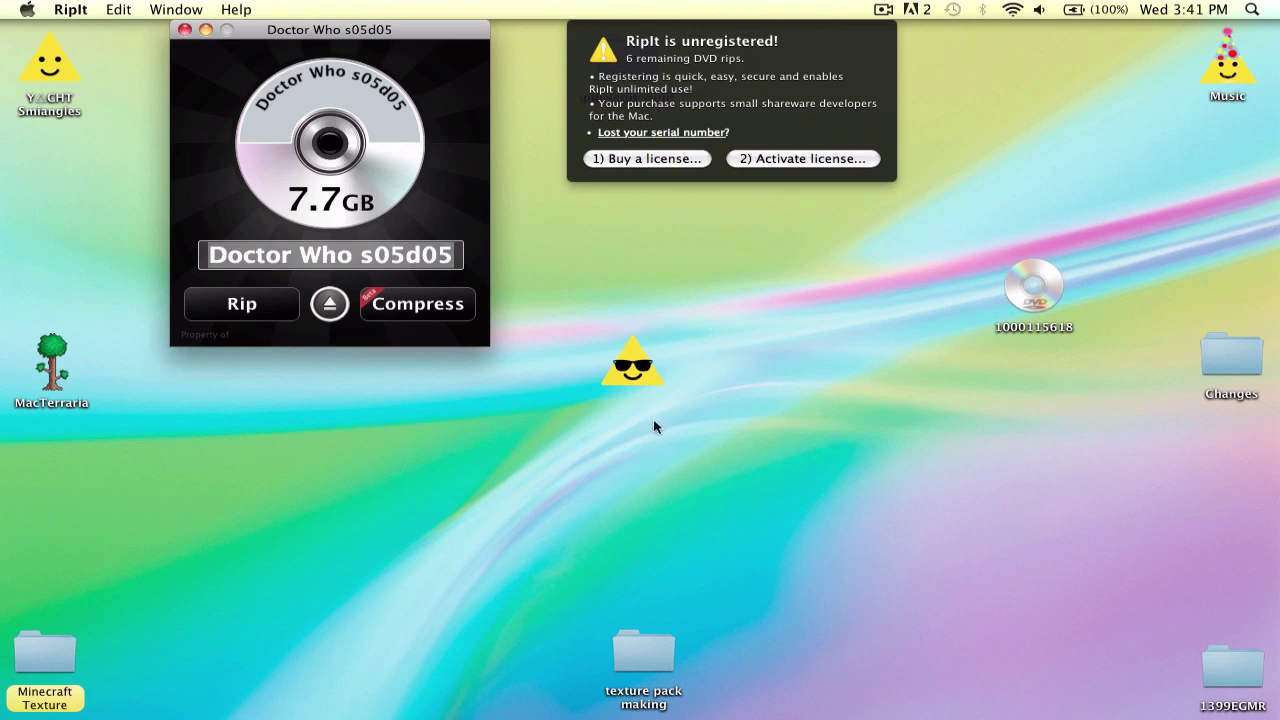
click(244, 305)
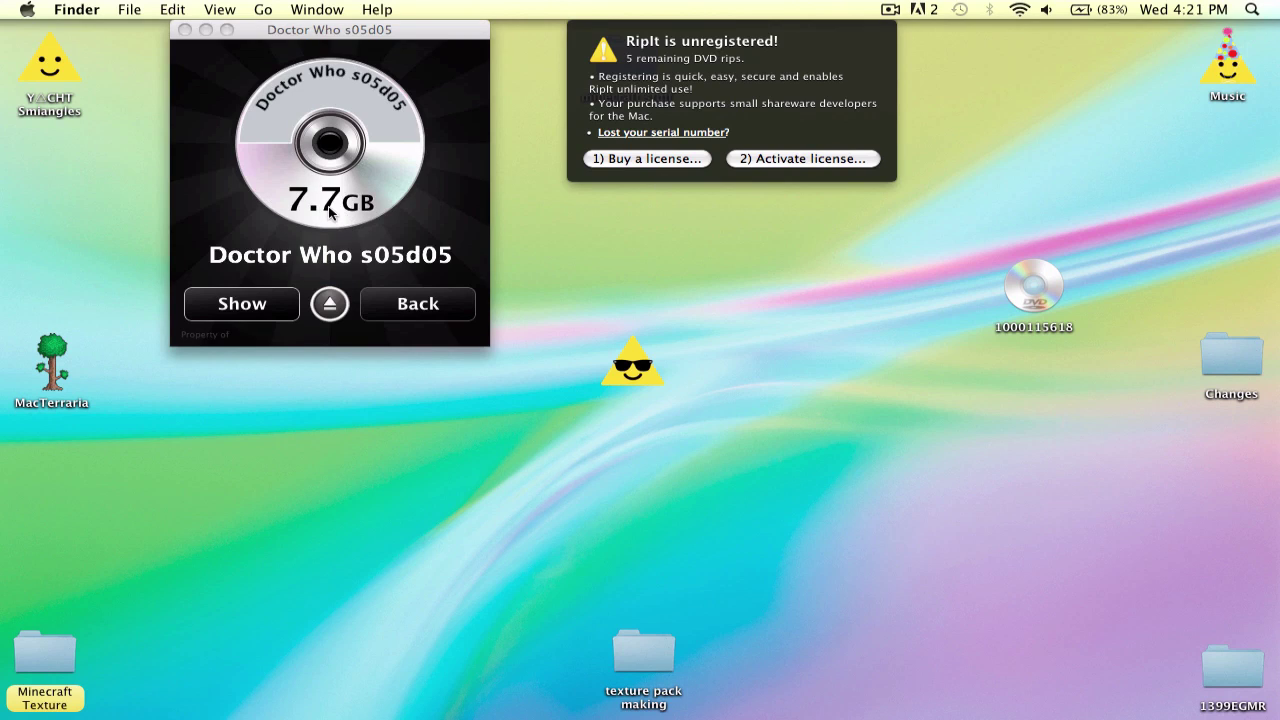
Let the Doctor Who s05d05 rip complete at 7.7 GB and bring RipIt forward
click(252, 188)
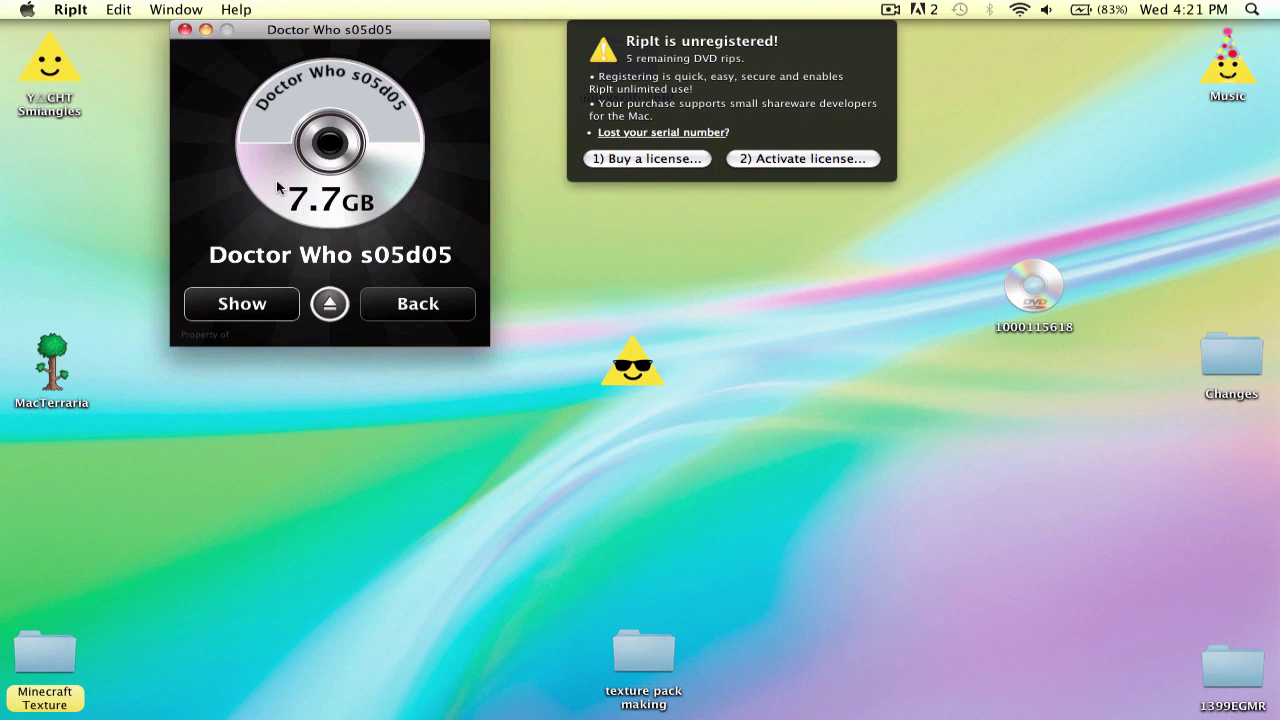
Reveal the Doctor Who s05d05 rip in Movies and drag it onto the desktop
click(258, 303)
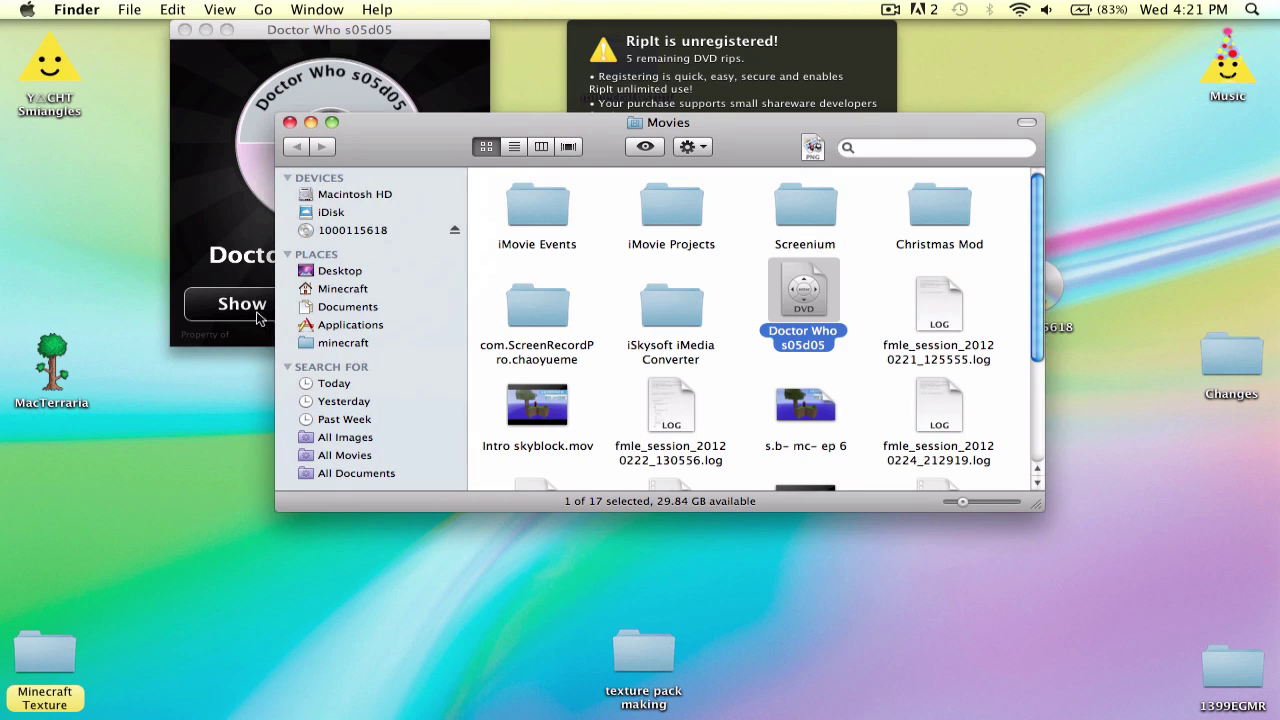
click(858, 305)
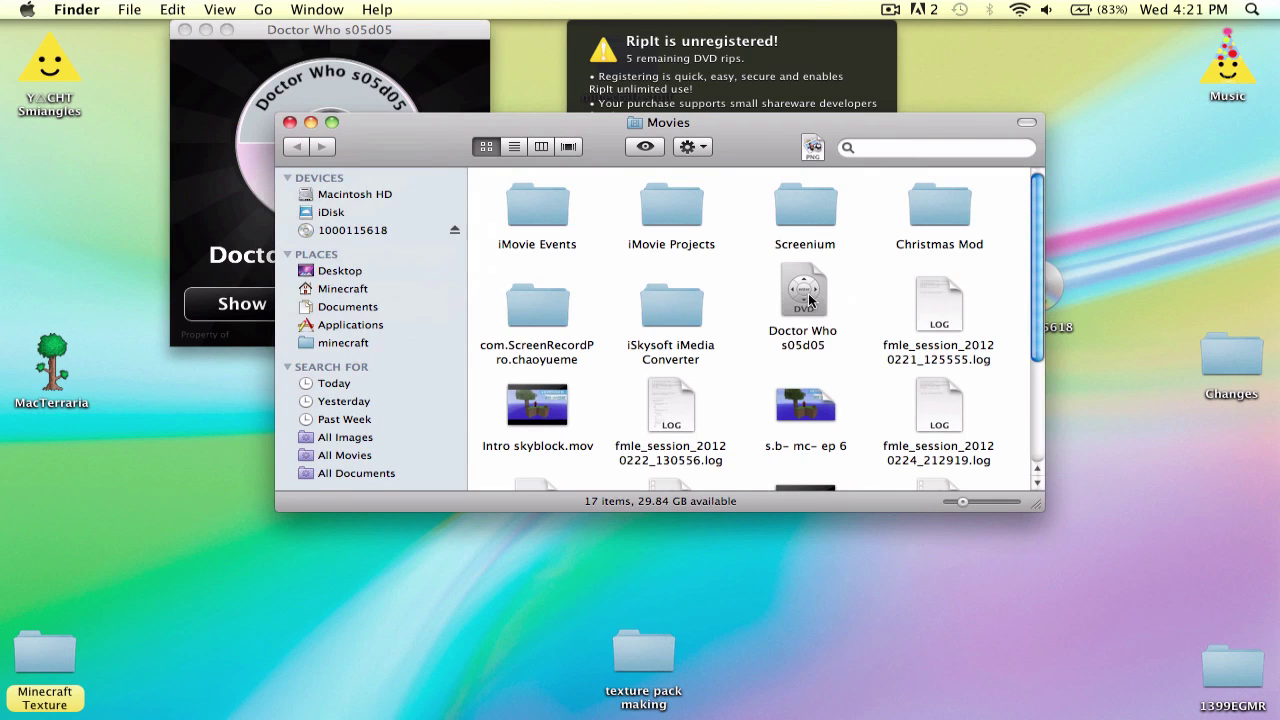
click(810, 300)
drag(810, 300, 1157, 251)
key(super+w)
Eject the Doctor Who disc in RipIt and close its Insert DVD window
click(415, 328)
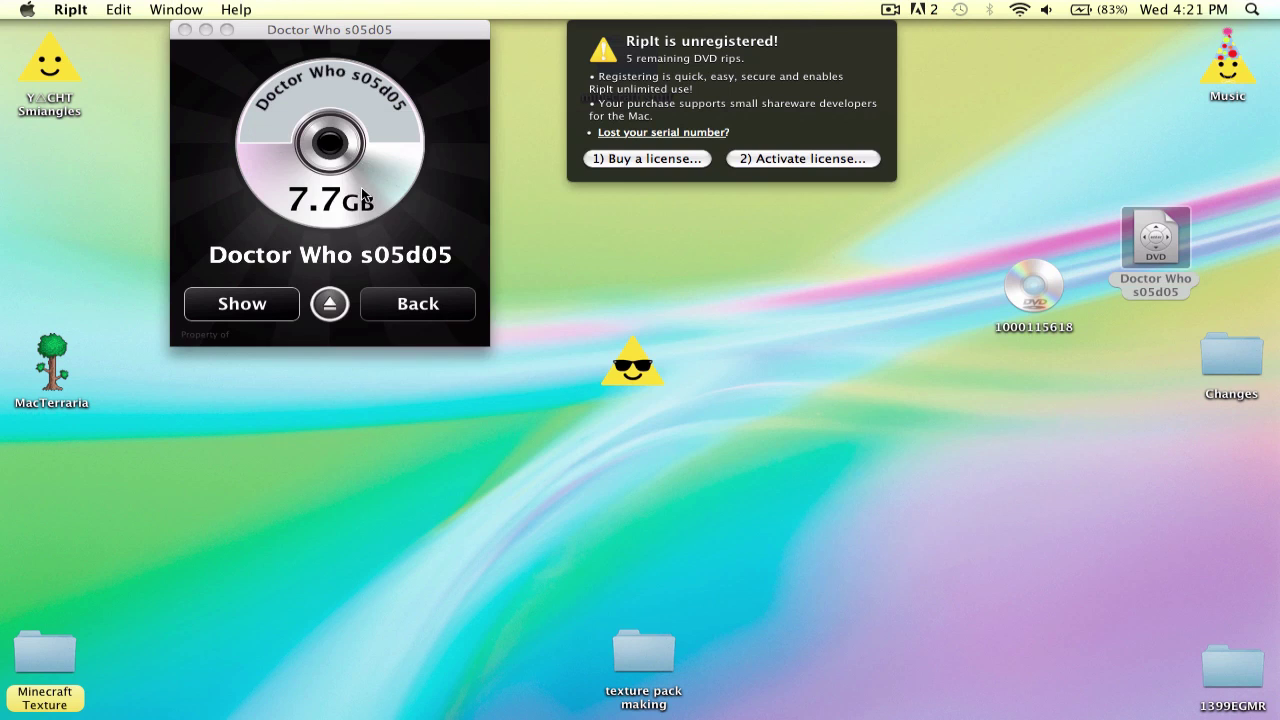
click(331, 304)
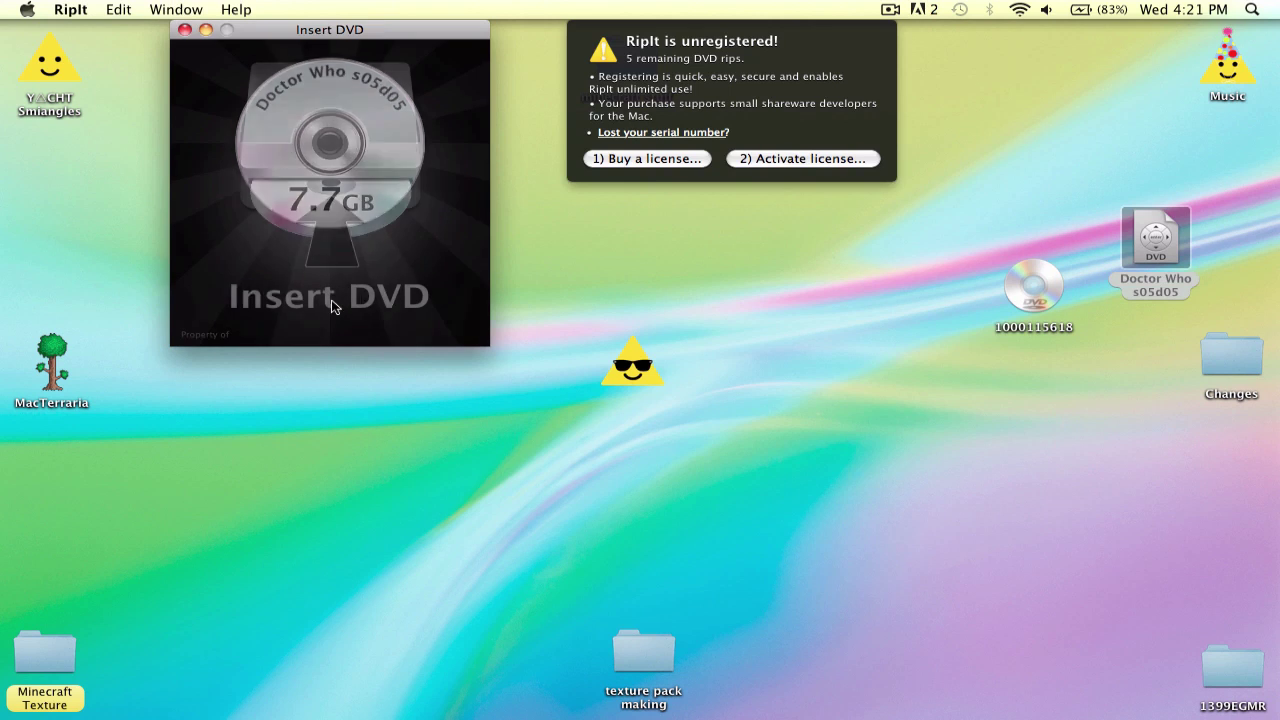
click(184, 30)
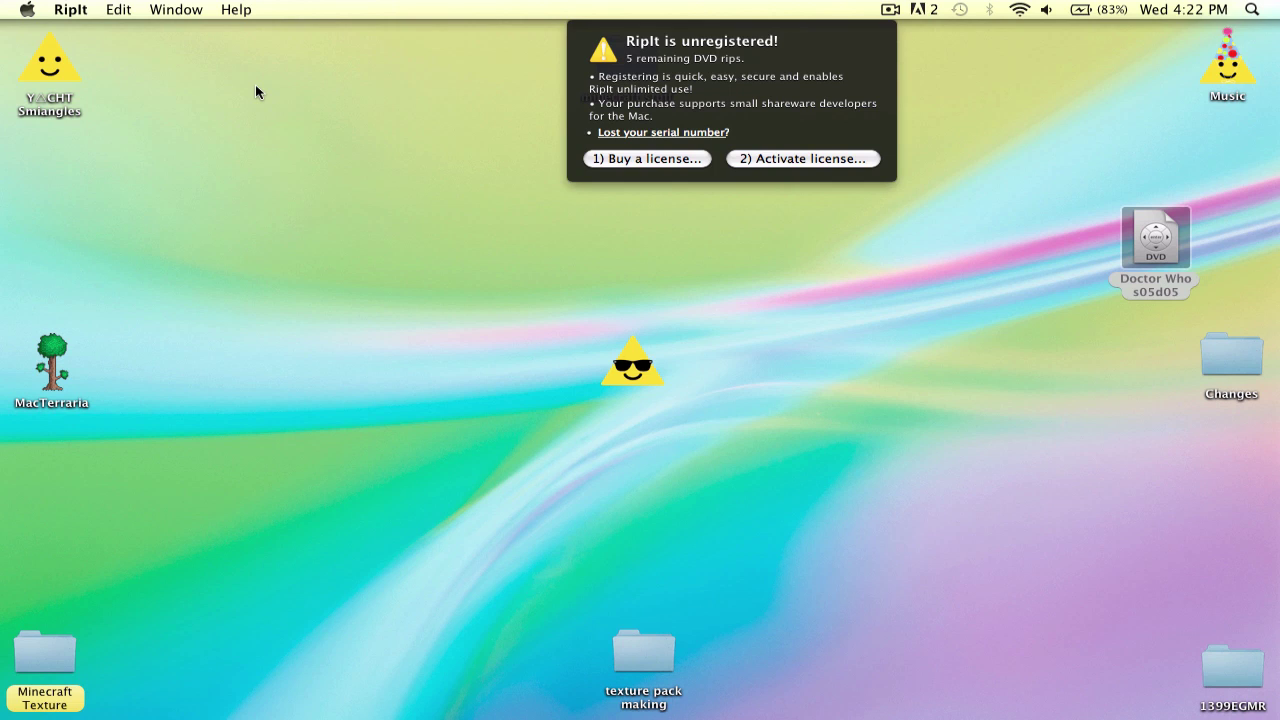
Launch HandBrake through a Spotlight search for 'hand'
key(super+Tab)
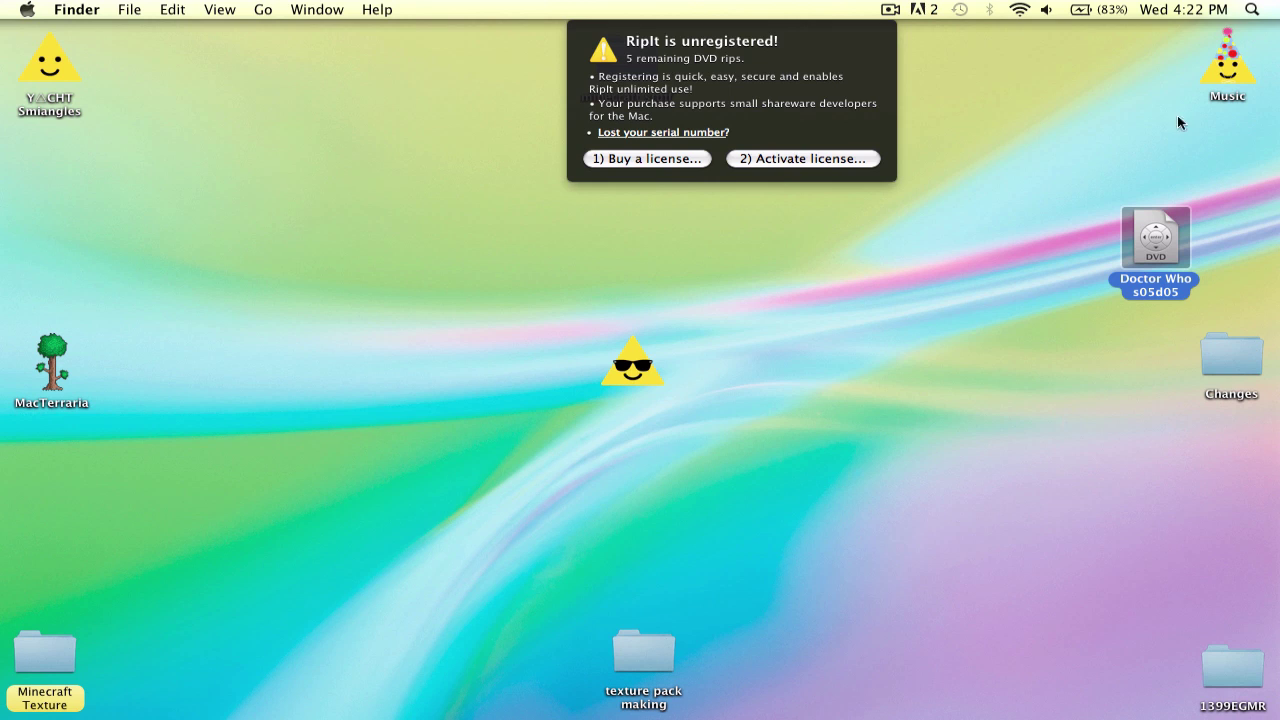
key(super+space)
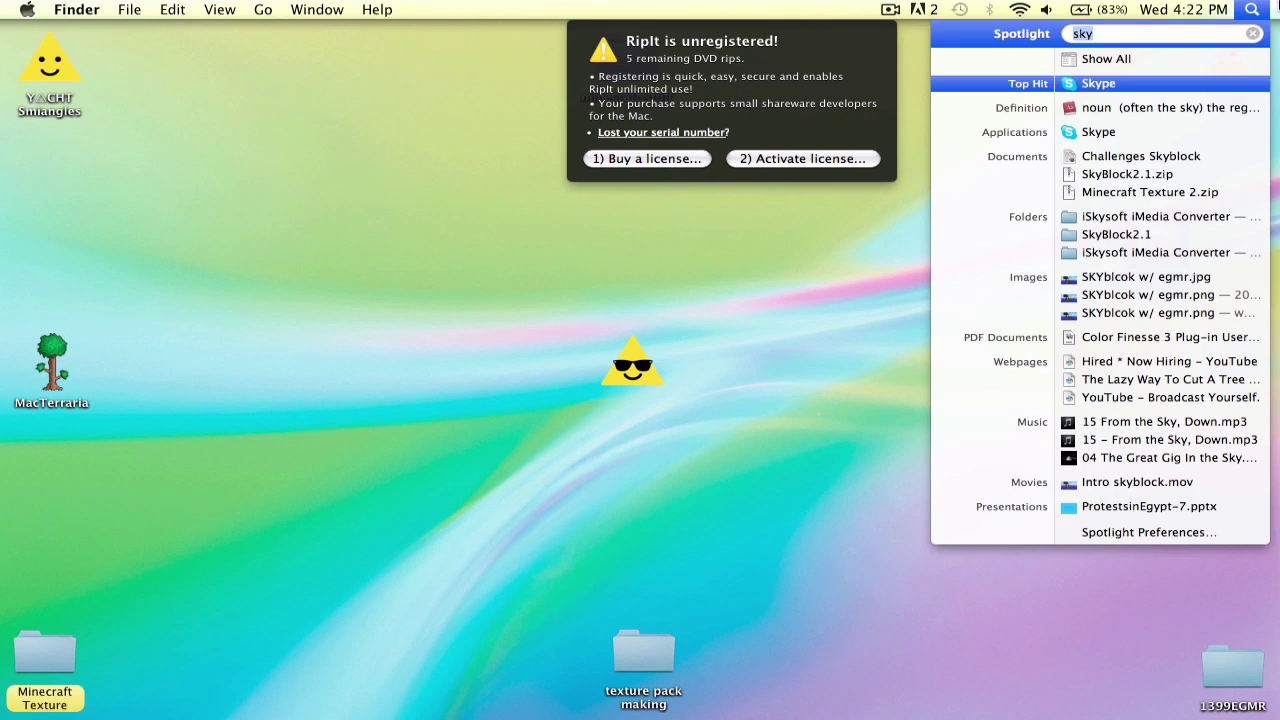
text(hand)
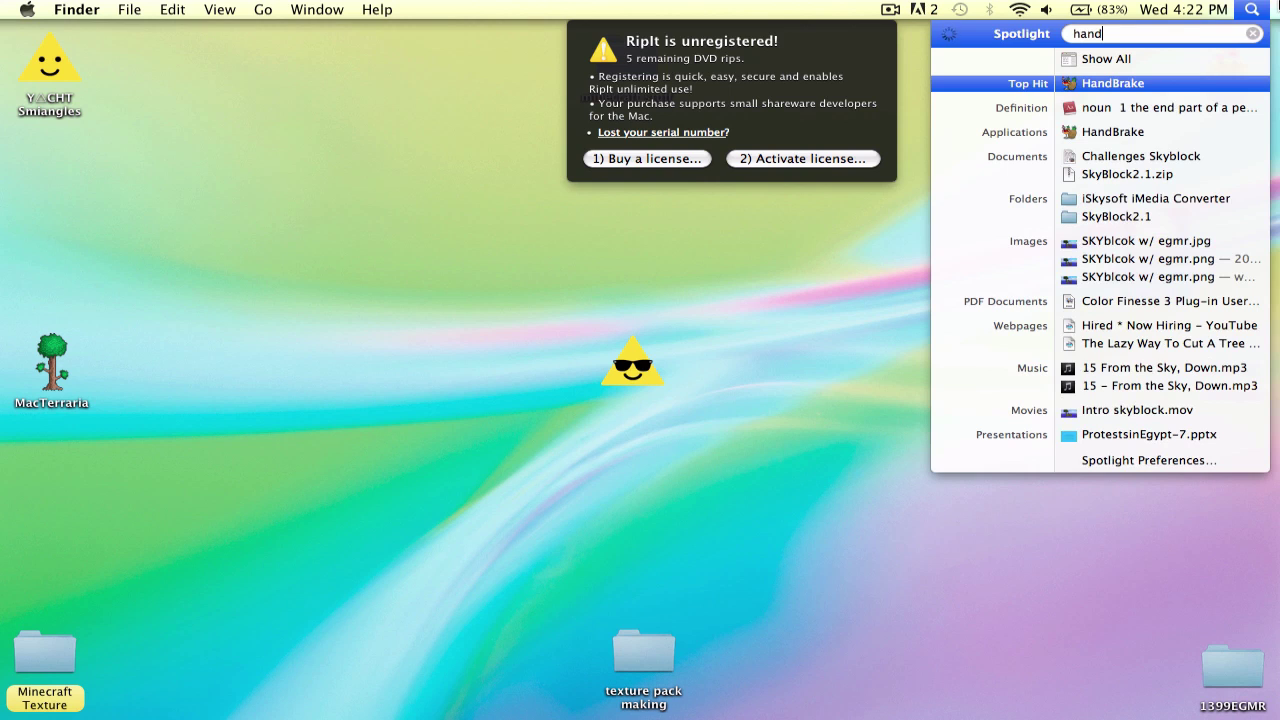
key(Return)
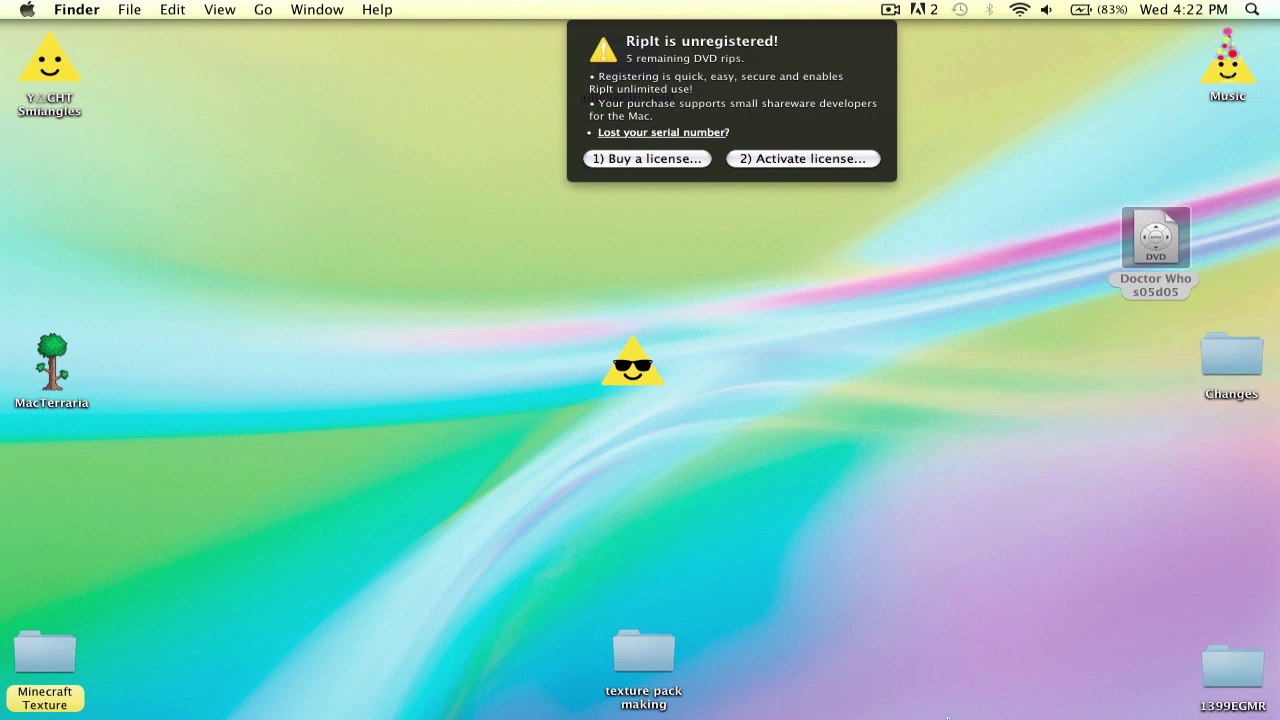
Quit RipIt from its Dock menu
mouse_move(958, 695)
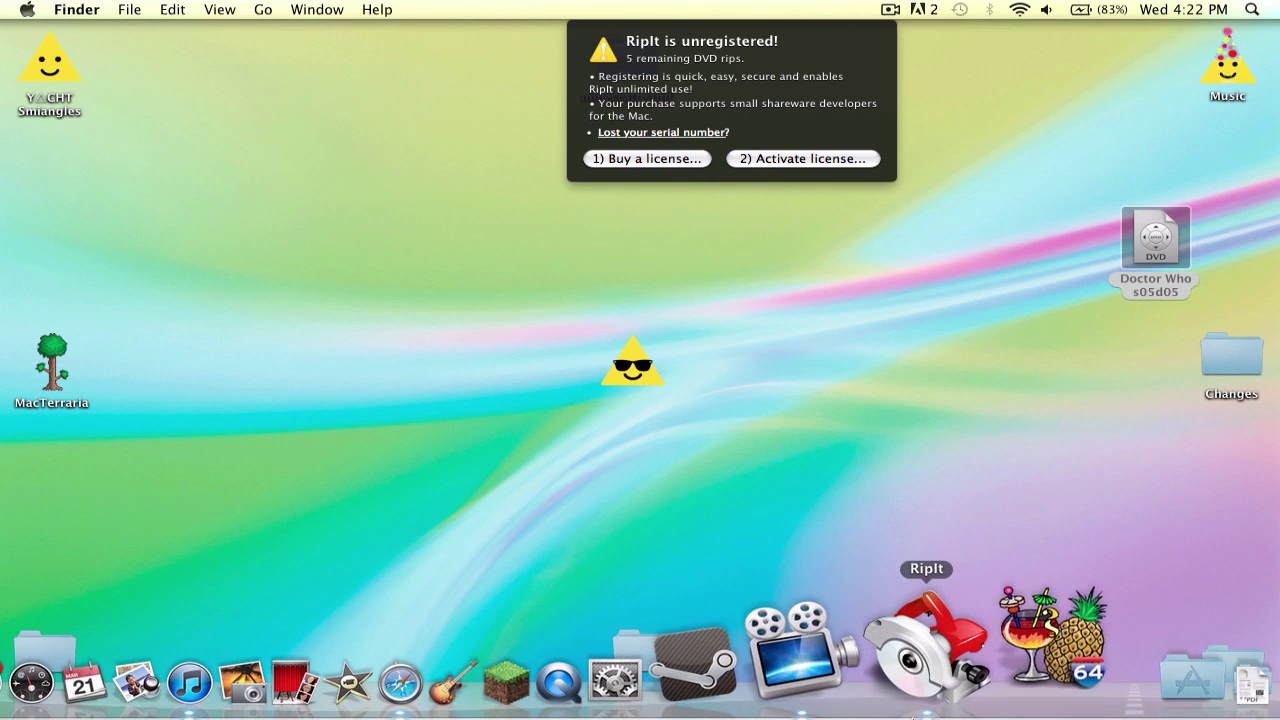
right_click(932, 586)
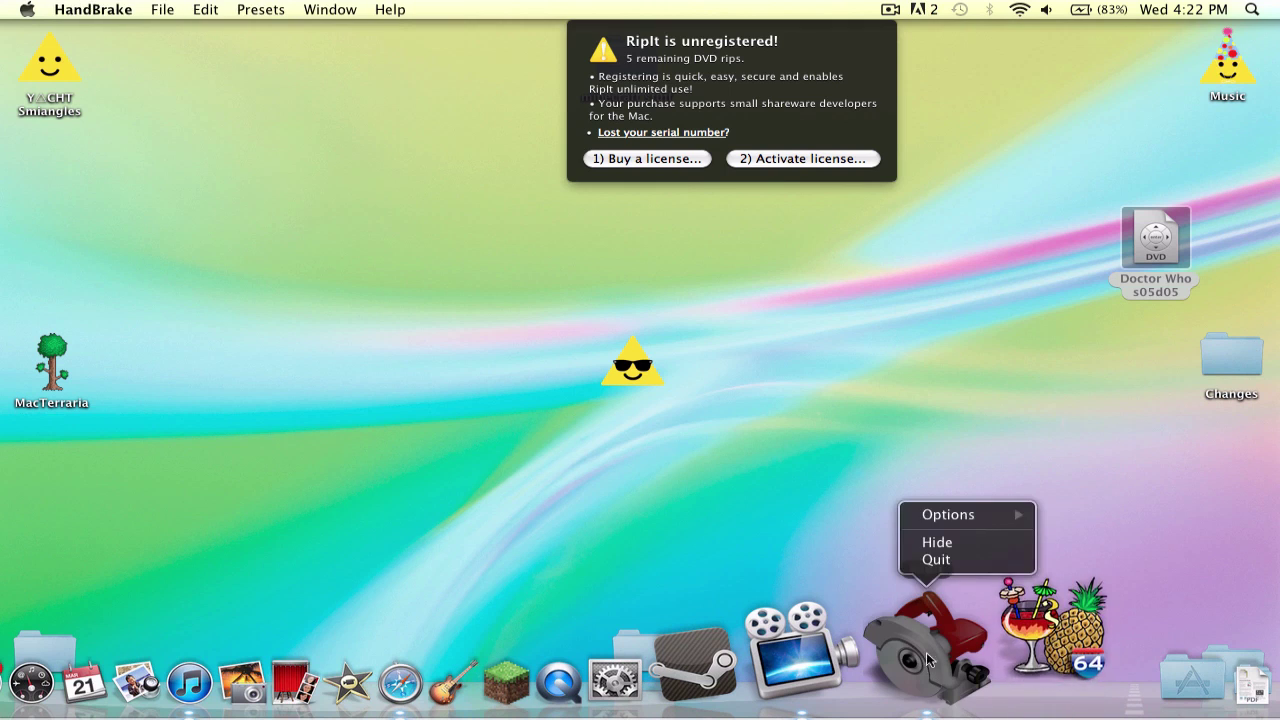
click(933, 558)
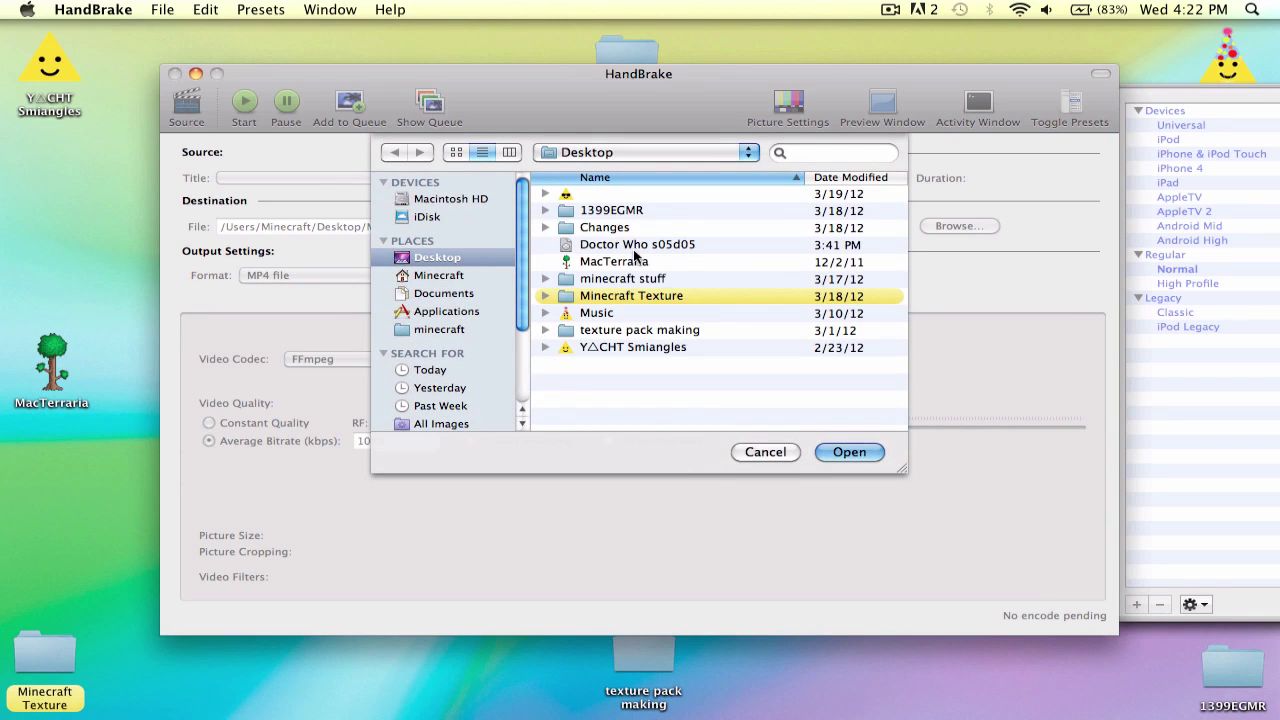
Load the Doctor Who s05d05 rip as source, settle on High Profile, and move HandBrake aside
click(634, 250)
key(Return)
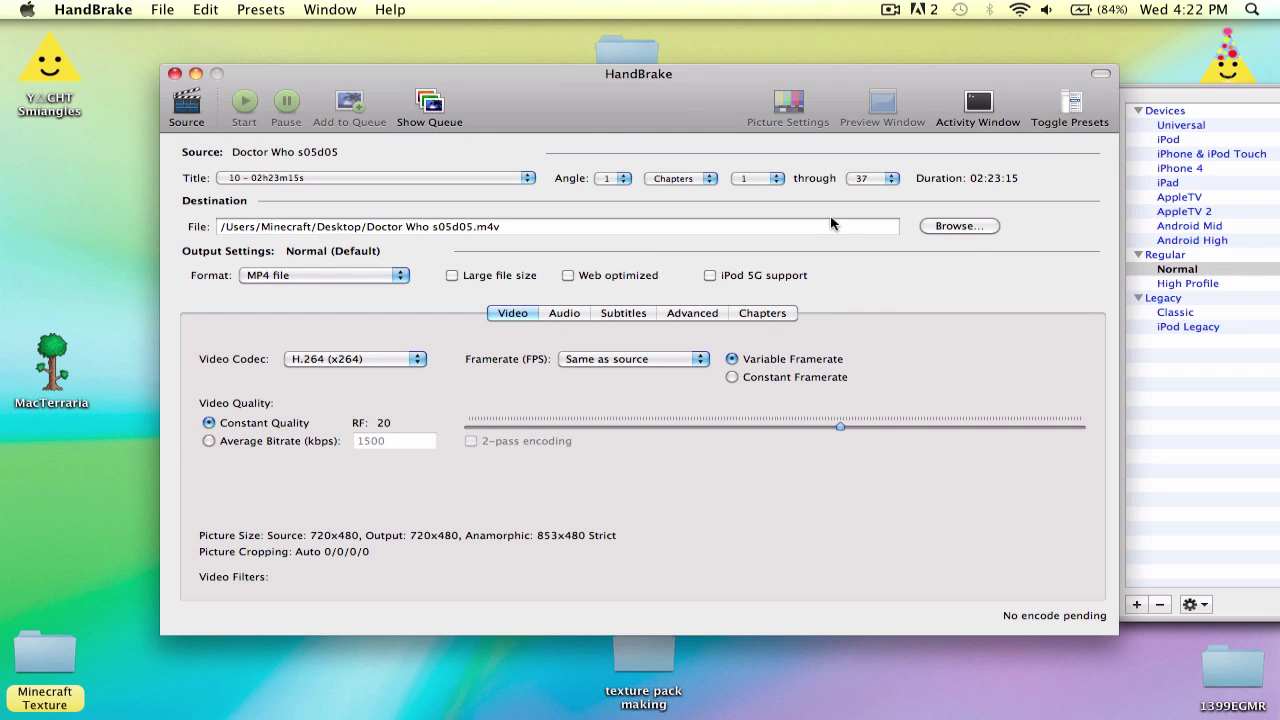
click(1200, 285)
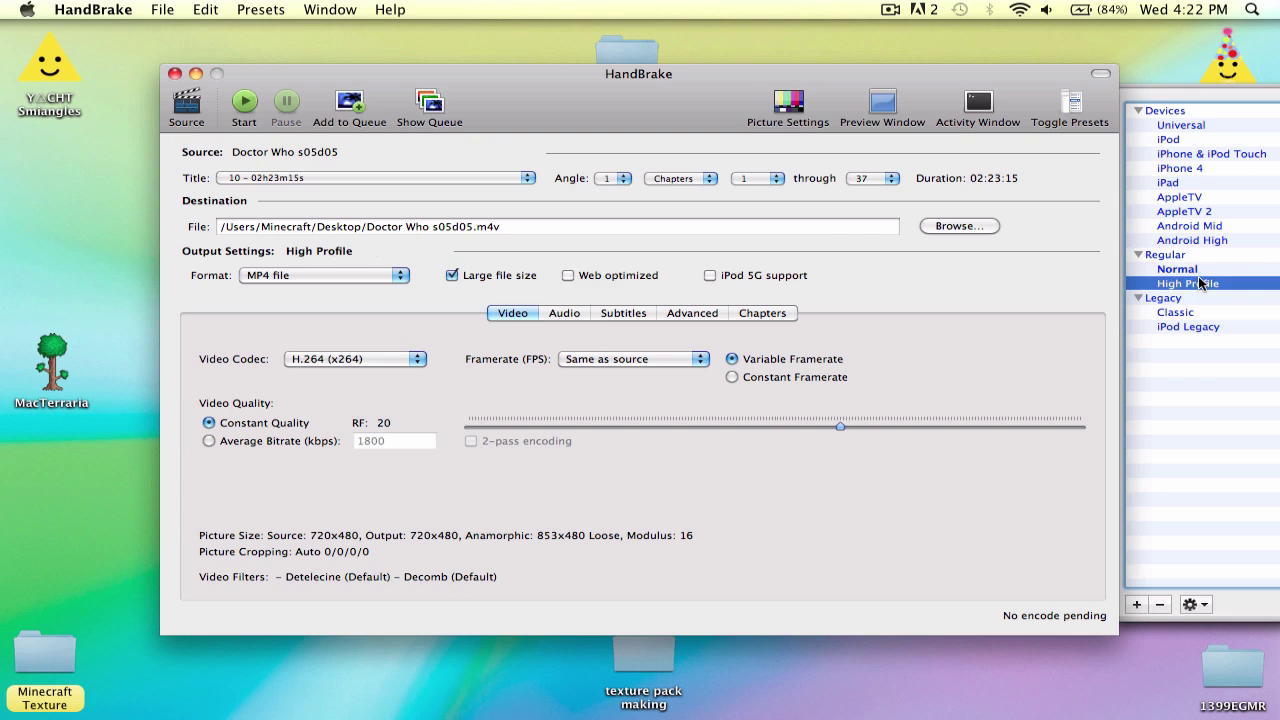
click(1187, 271)
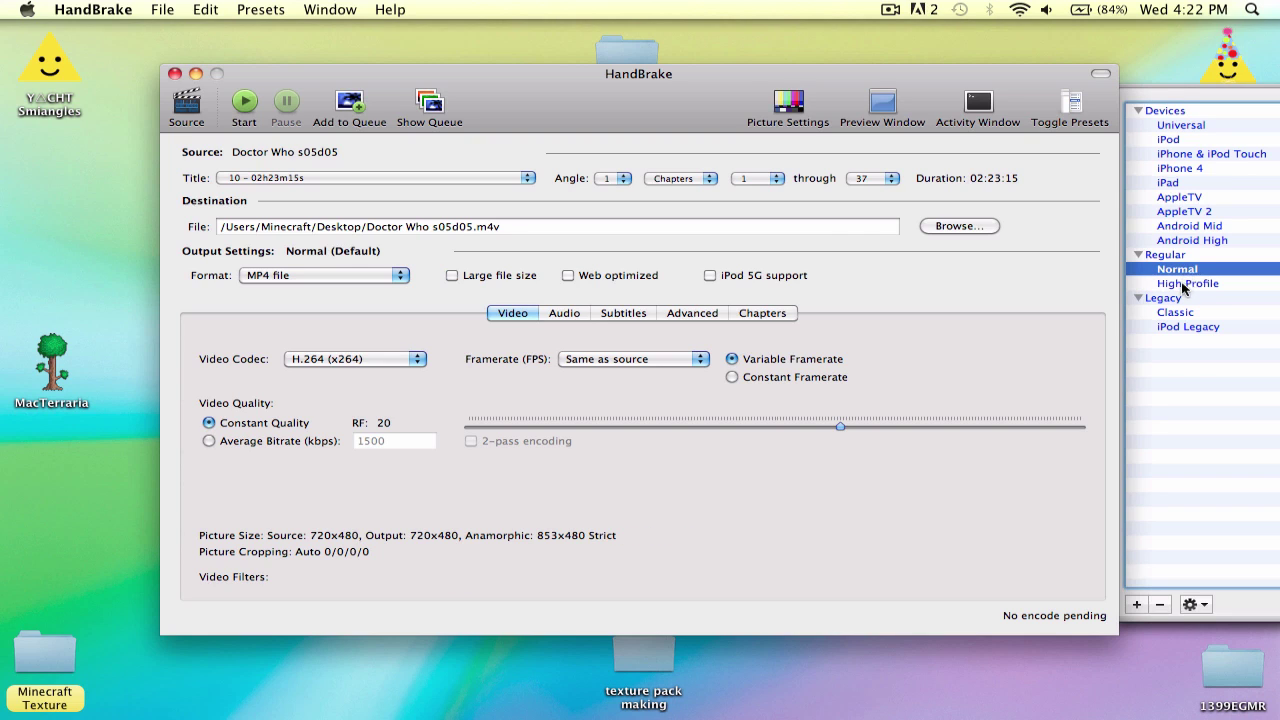
click(1184, 284)
click(1182, 270)
click(1208, 283)
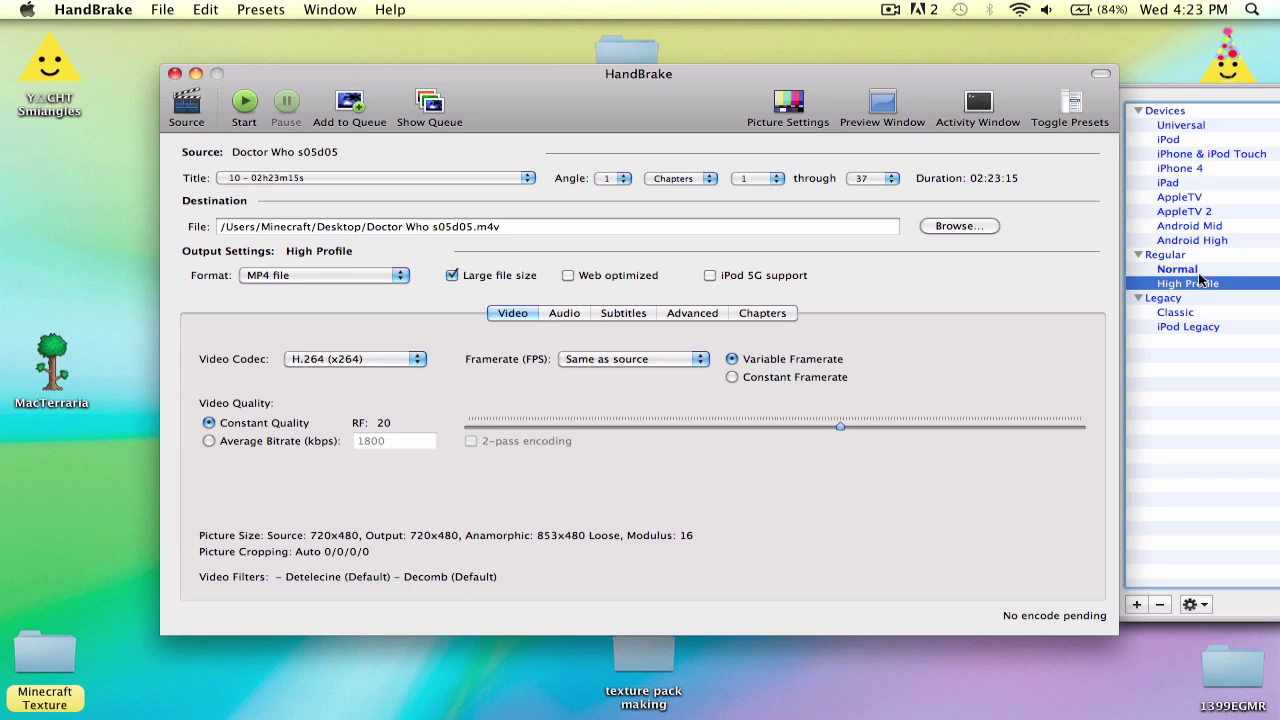
click(1136, 175)
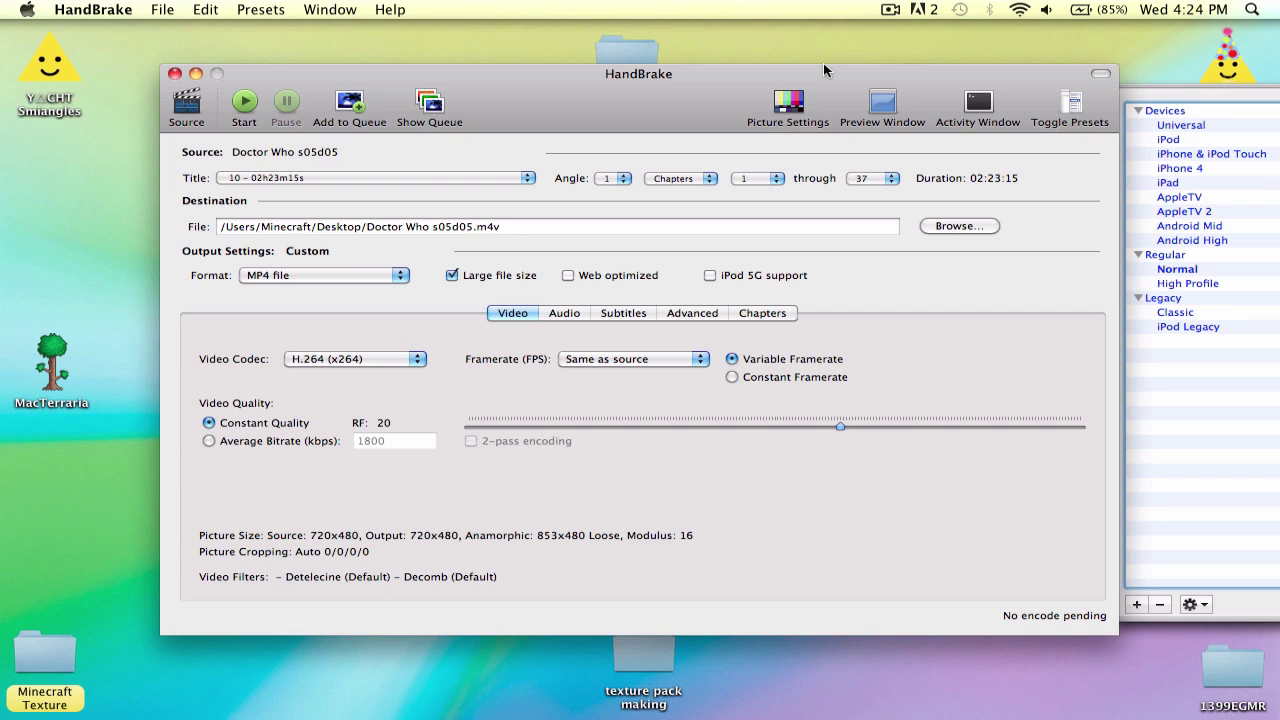
drag(823, 63, 683, 321)
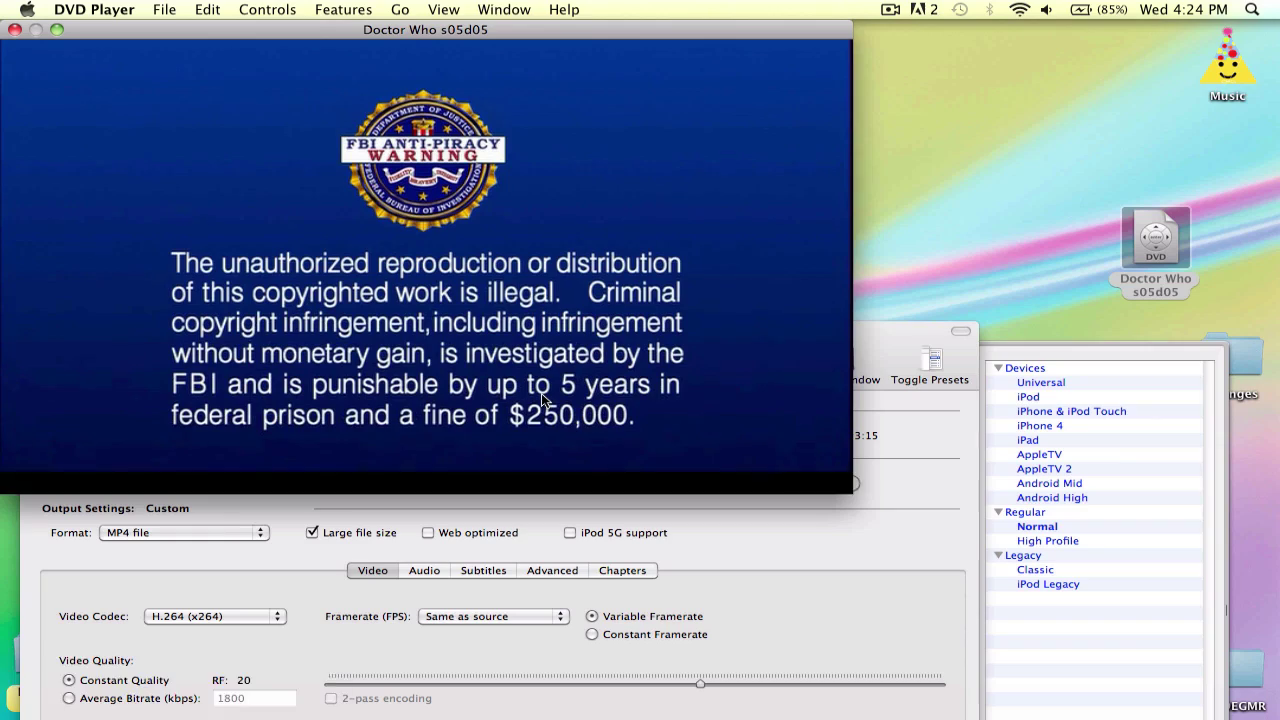
Close DVD Player and Get Info on Doctor Who s05d05, showing 8.27 GB on disk
click(14, 29)
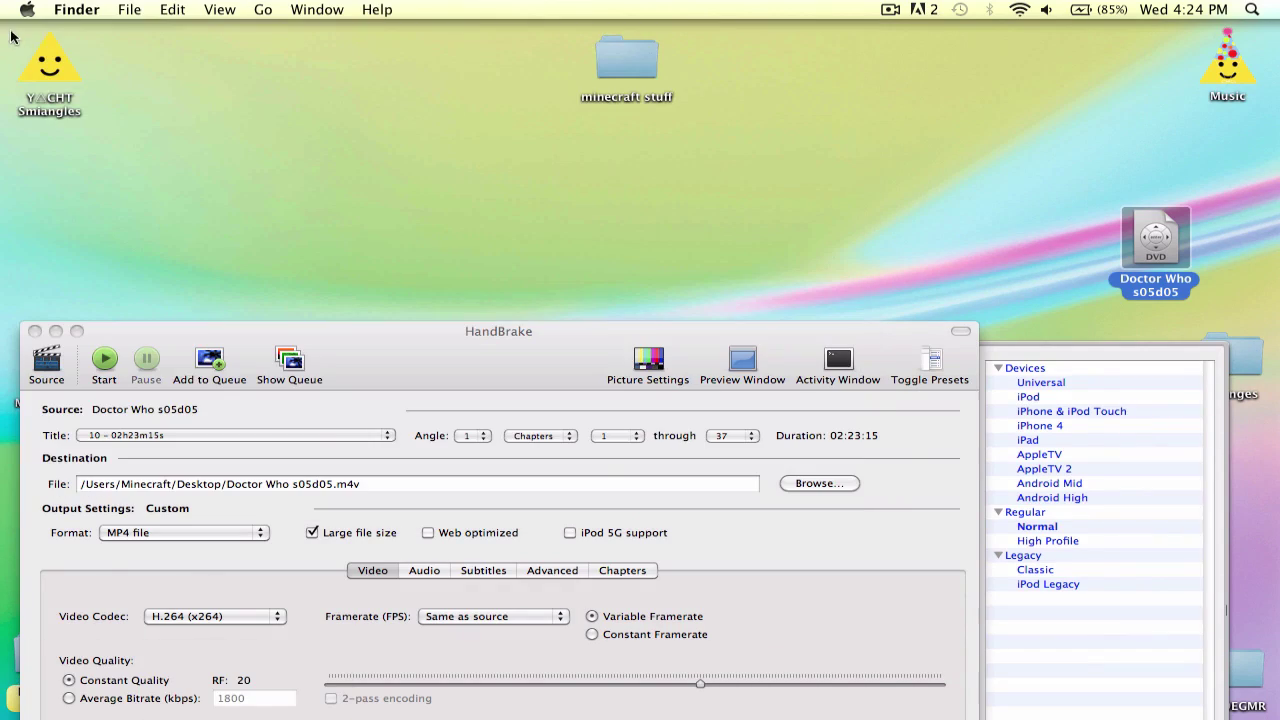
drag(426, 358, 578, 273)
click(516, 190)
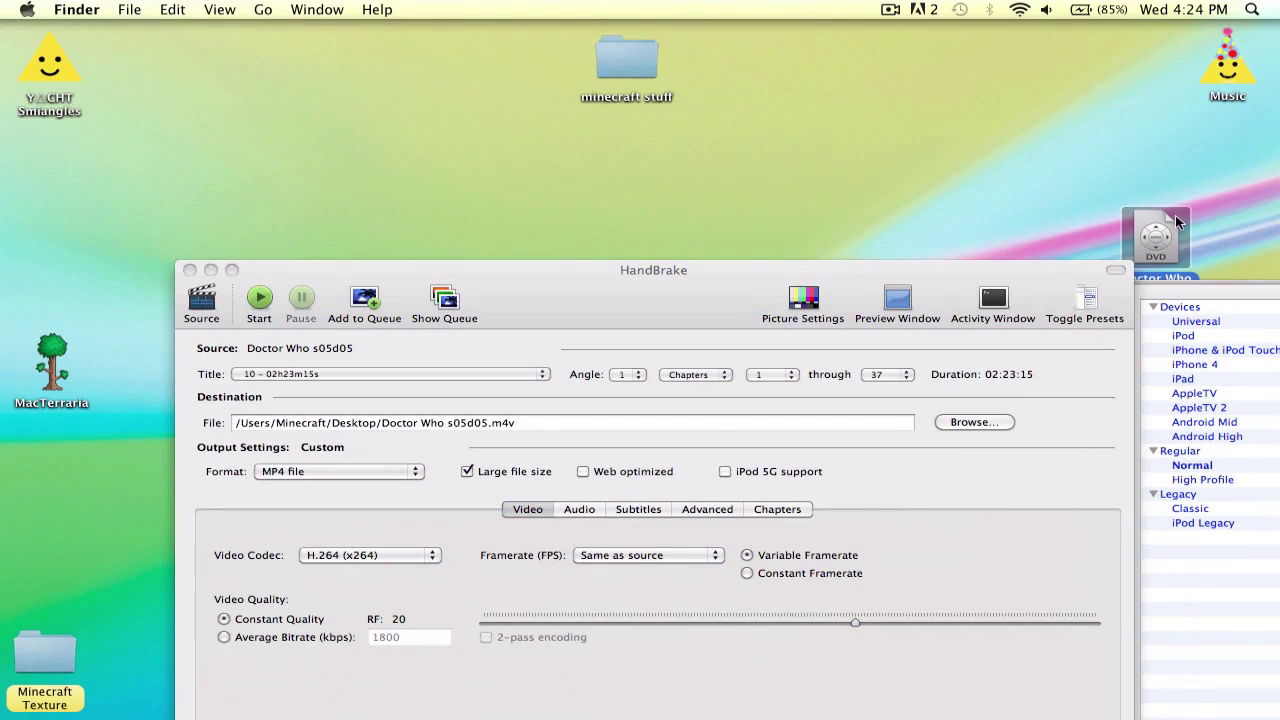
key(super+i)
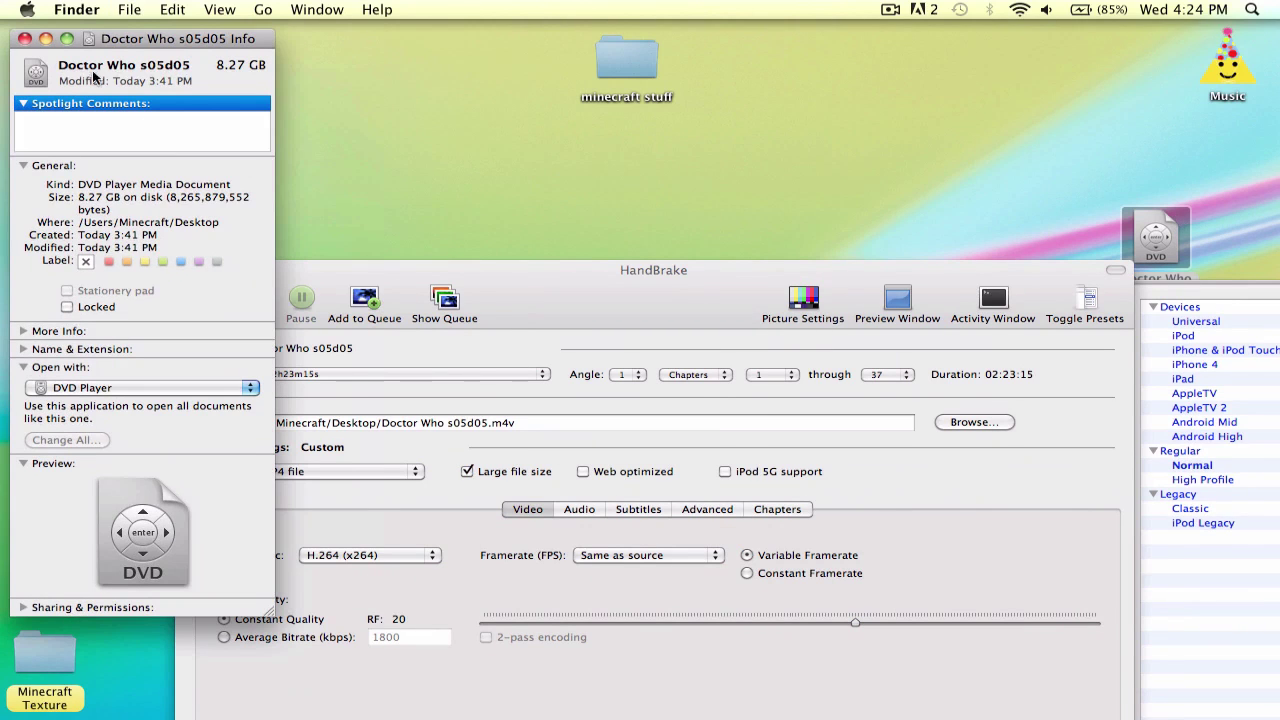
mouse_move(217, 66)
mouse_down()
mouse_move(257, 68)
mouse_move(234, 79)
mouse_up()
click(228, 83)
Close the Info window and keep MP4 as HandBrake's output format
drag(345, 280, 265, 77)
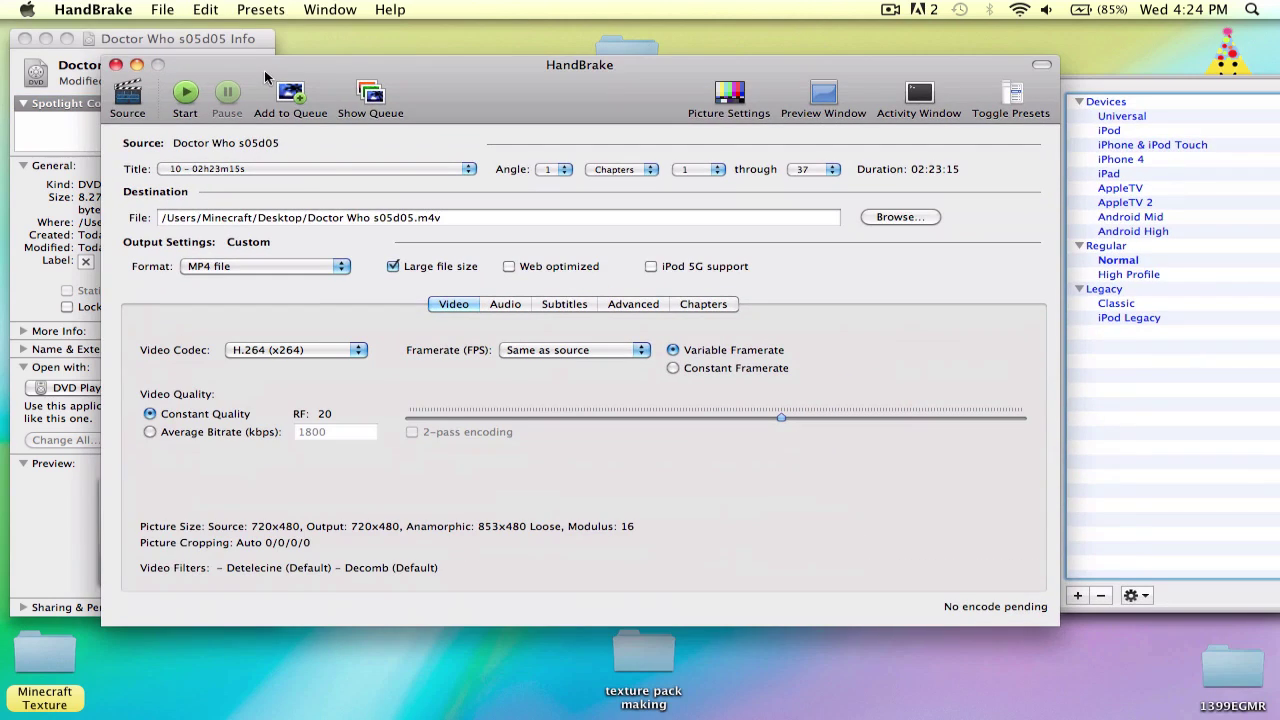
click(25, 38)
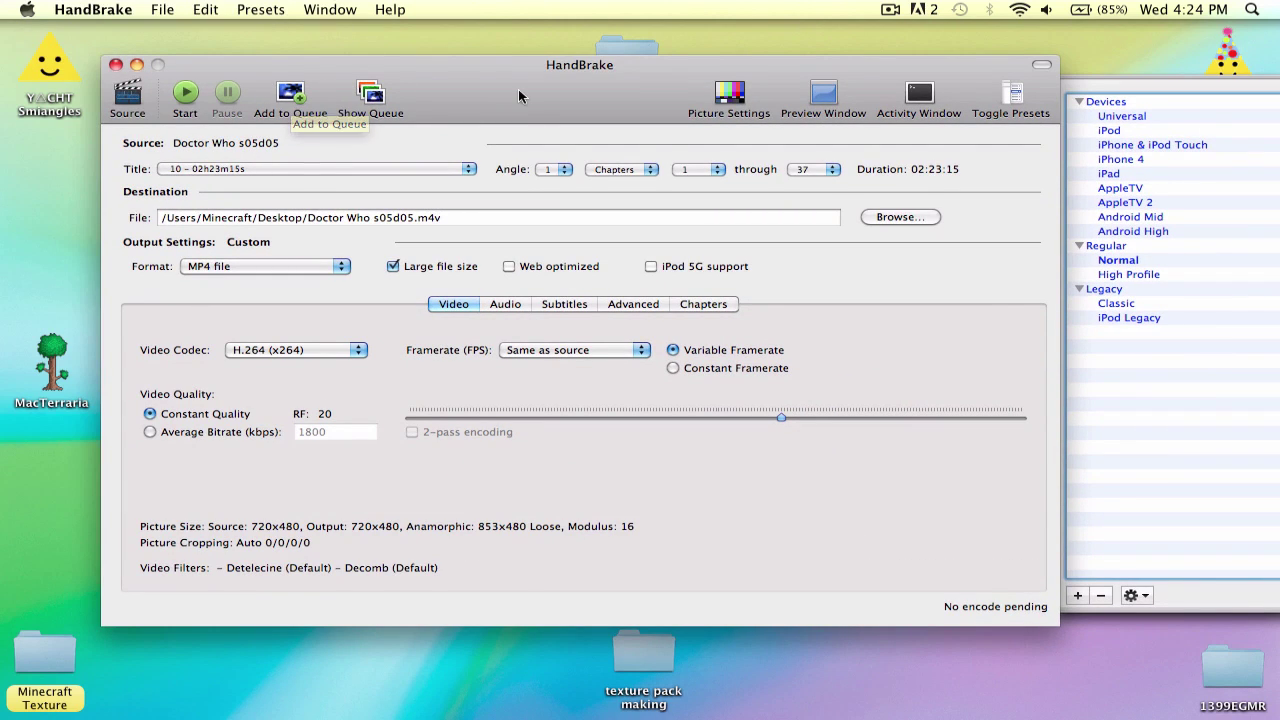
click(252, 265)
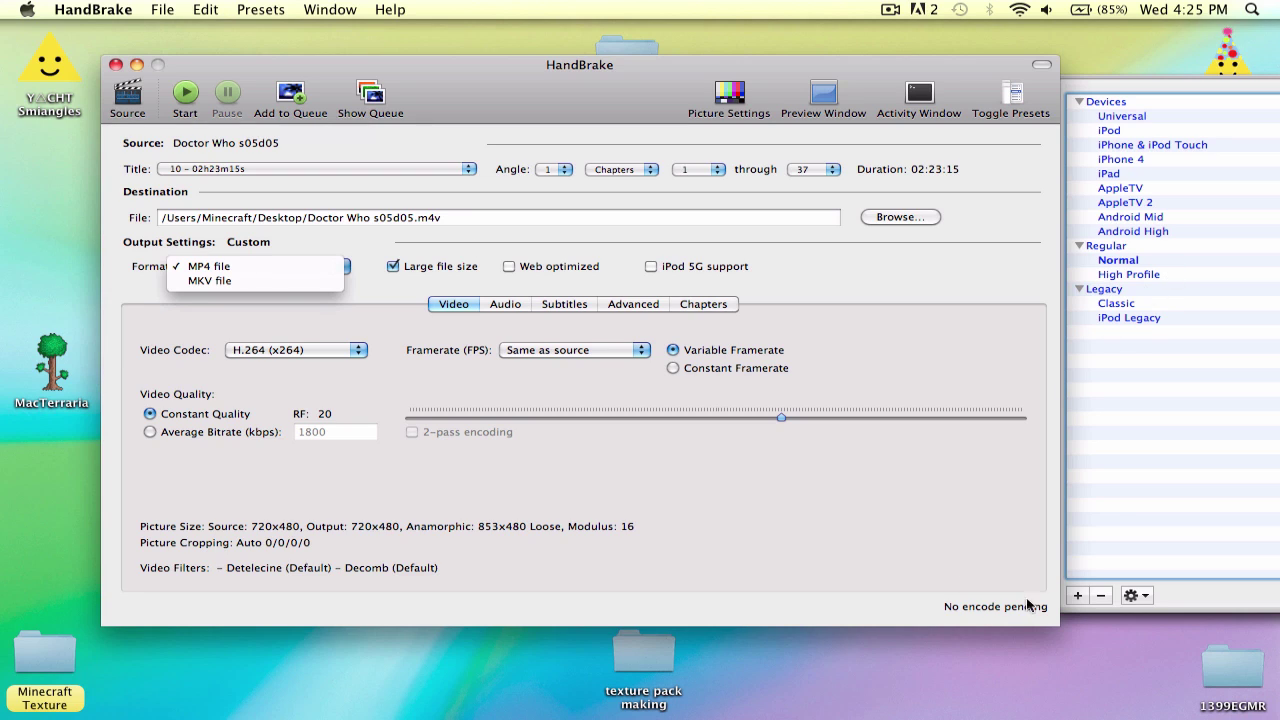
click(187, 97)
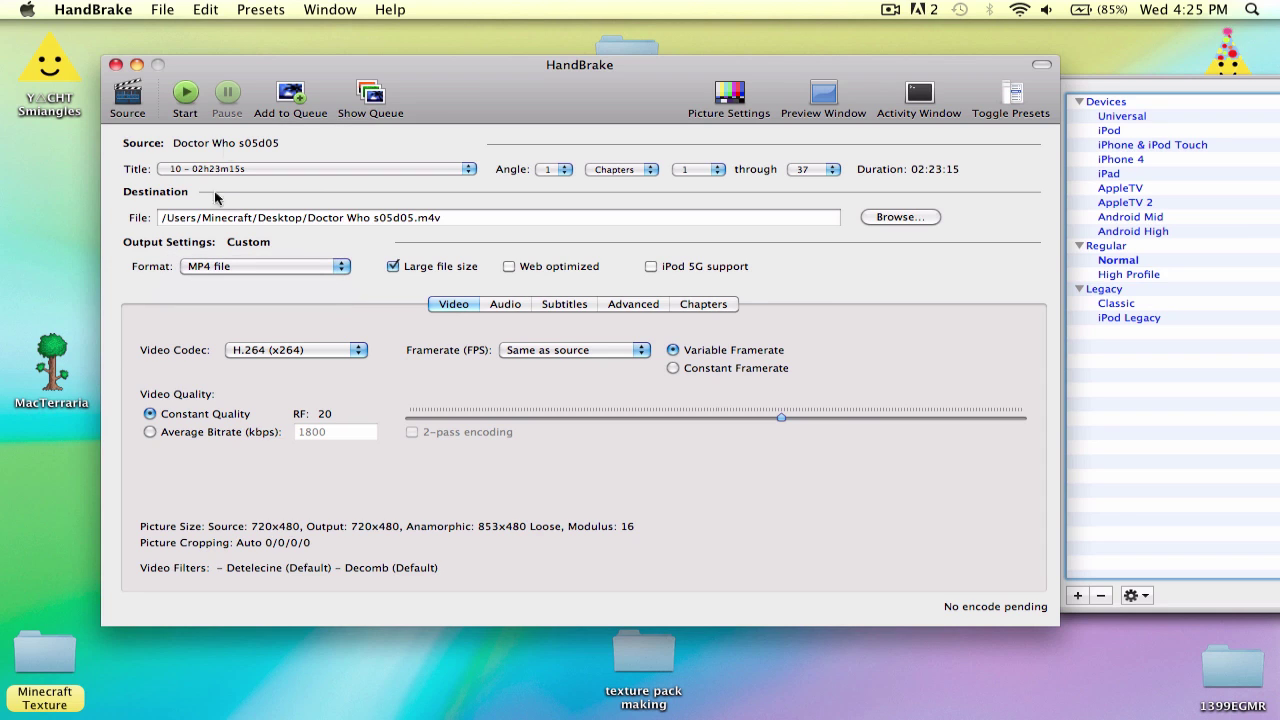
Check the source picker and the Desktop destination for Doctor Who s05d05.m4v, leaving both unchanged
click(127, 97)
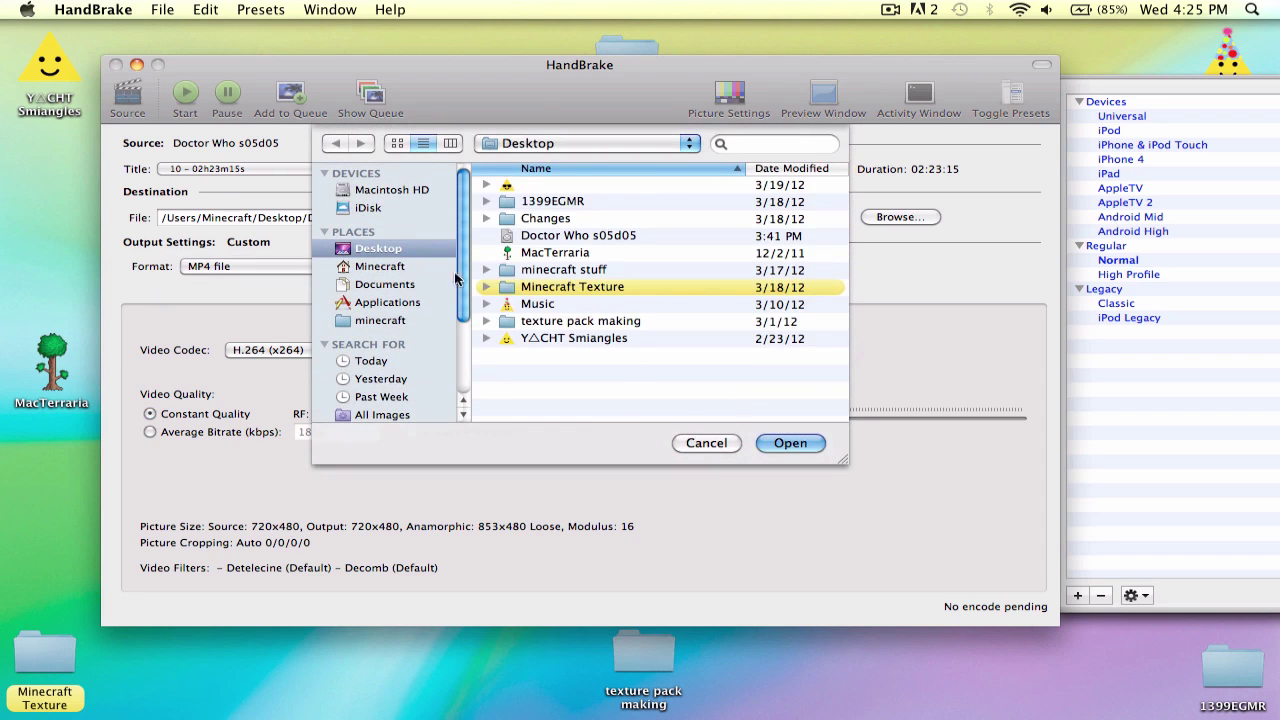
click(707, 443)
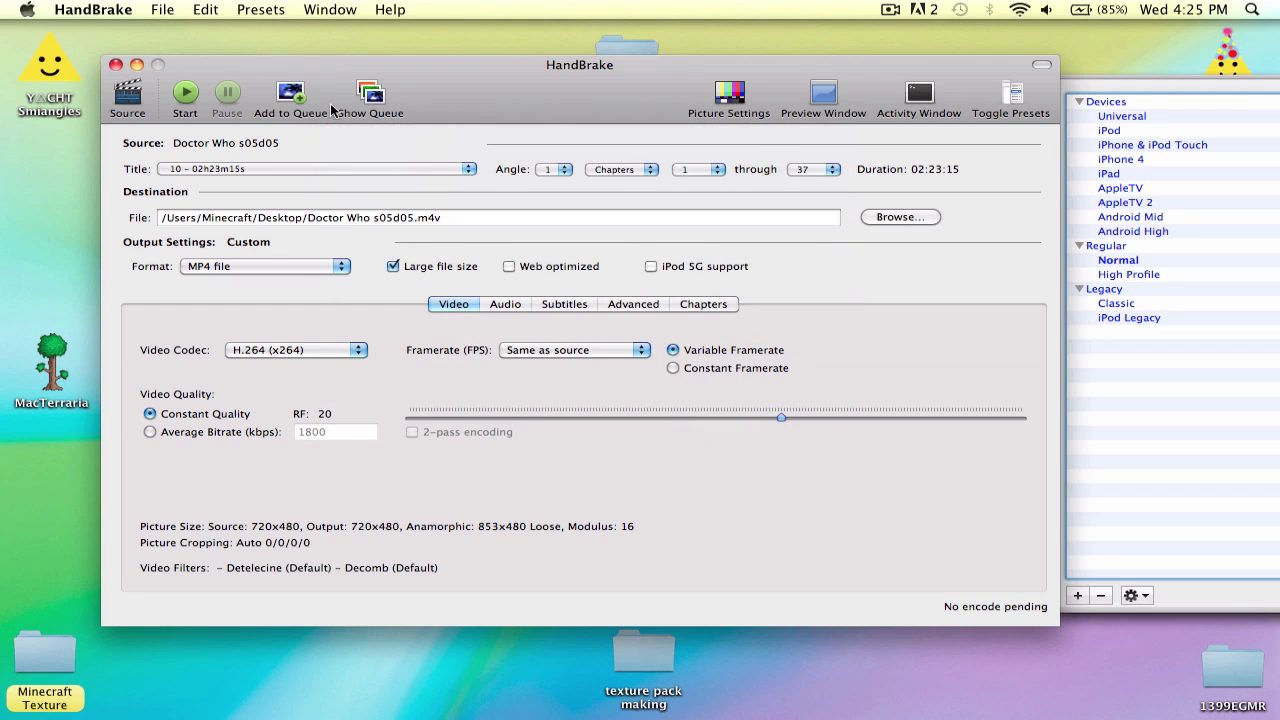
click(465, 218)
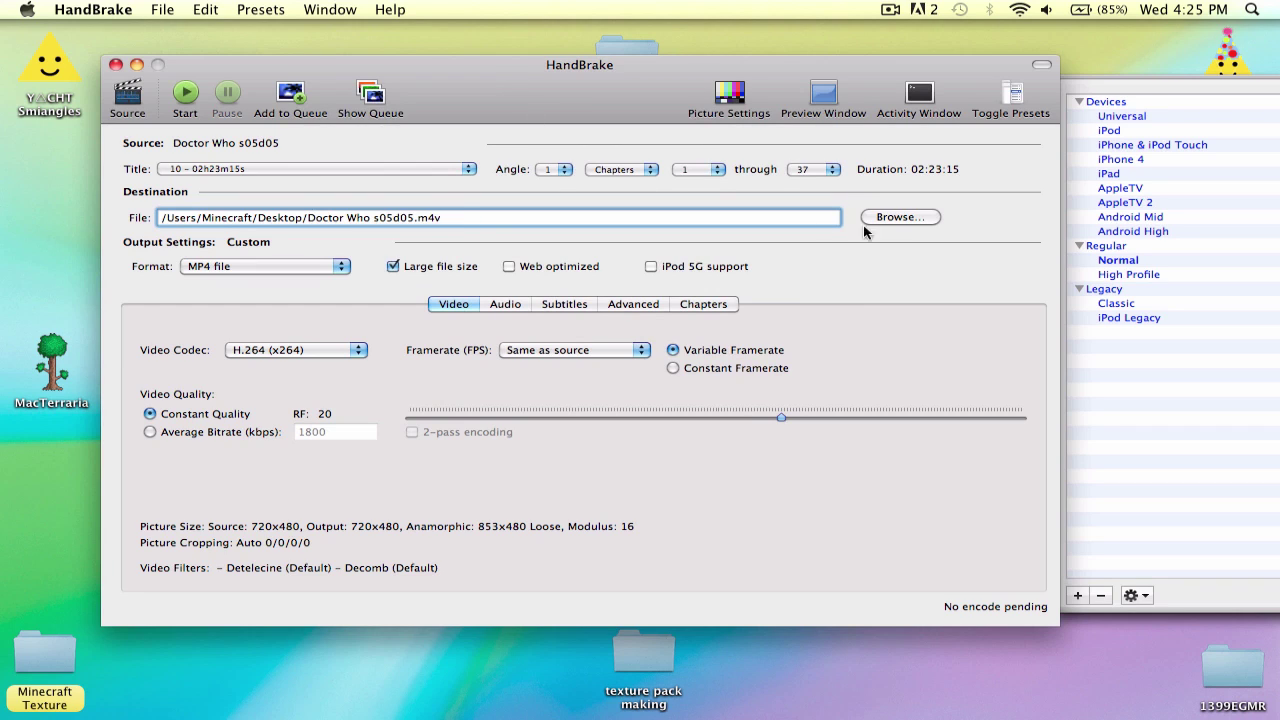
click(915, 218)
click(645, 228)
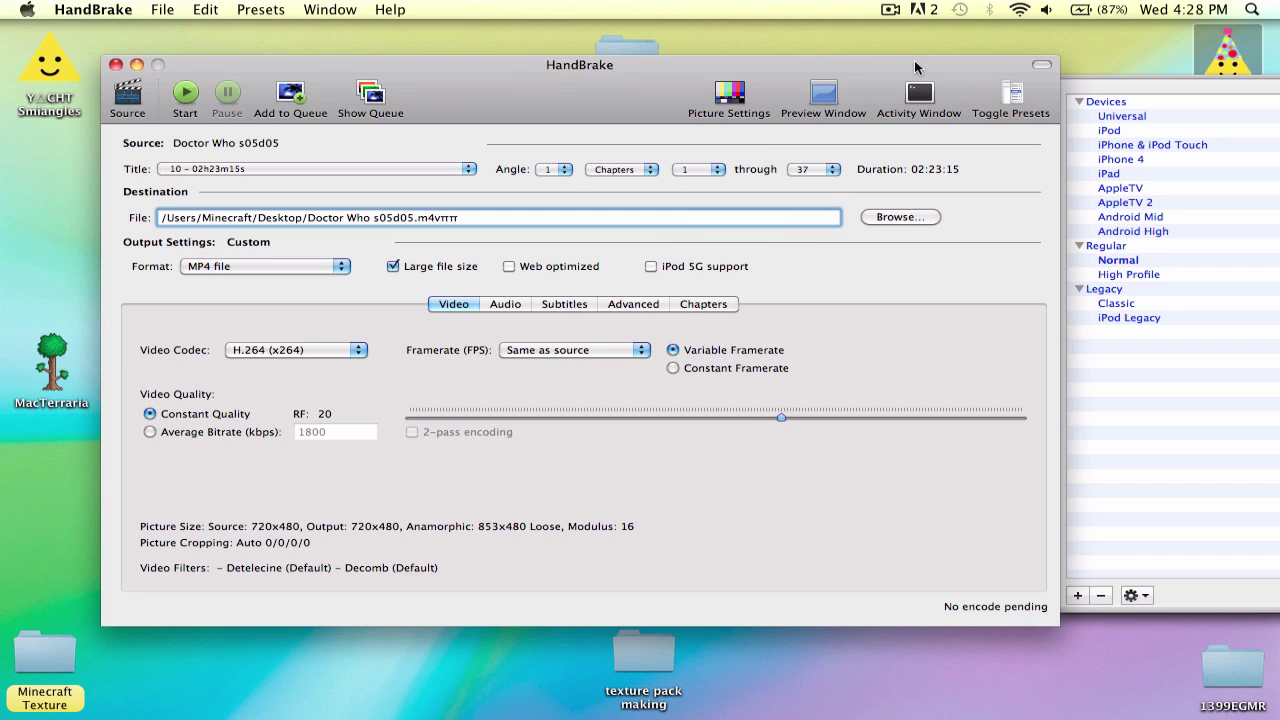
Settle on the High Profile preset and start encoding Doctor Who s05d05.m4v
click(1112, 279)
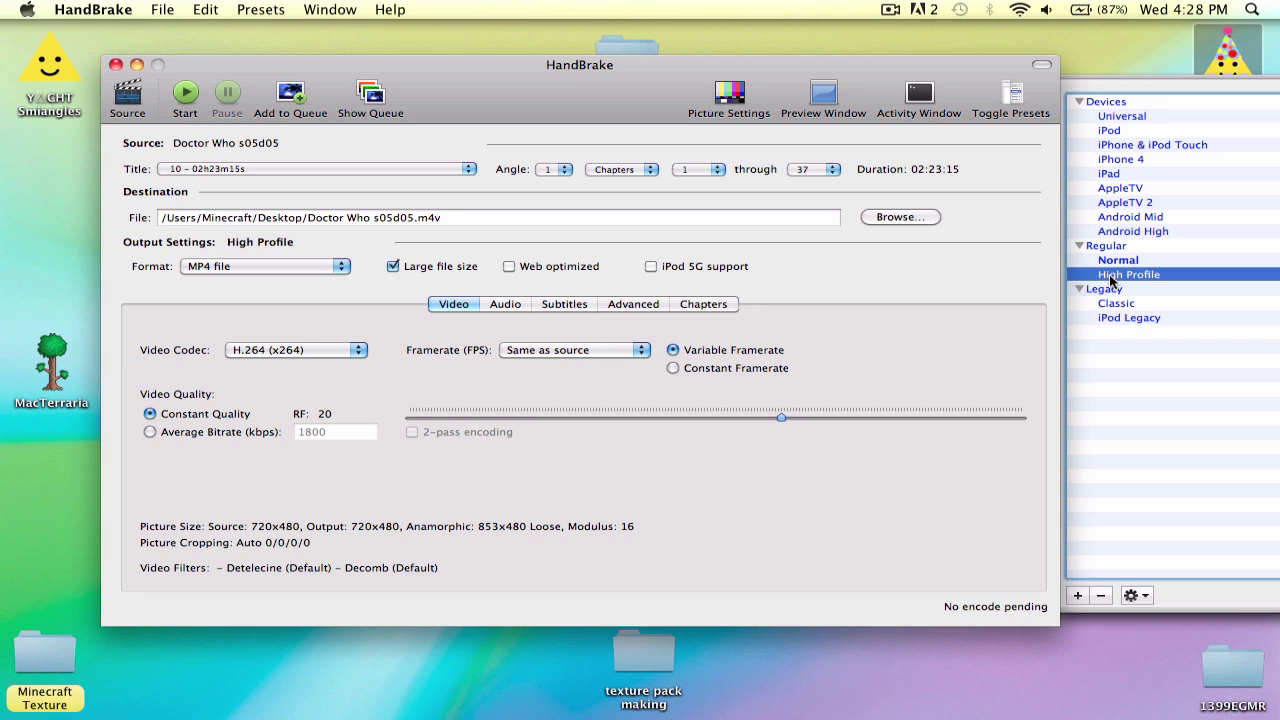
click(1112, 262)
click(1110, 290)
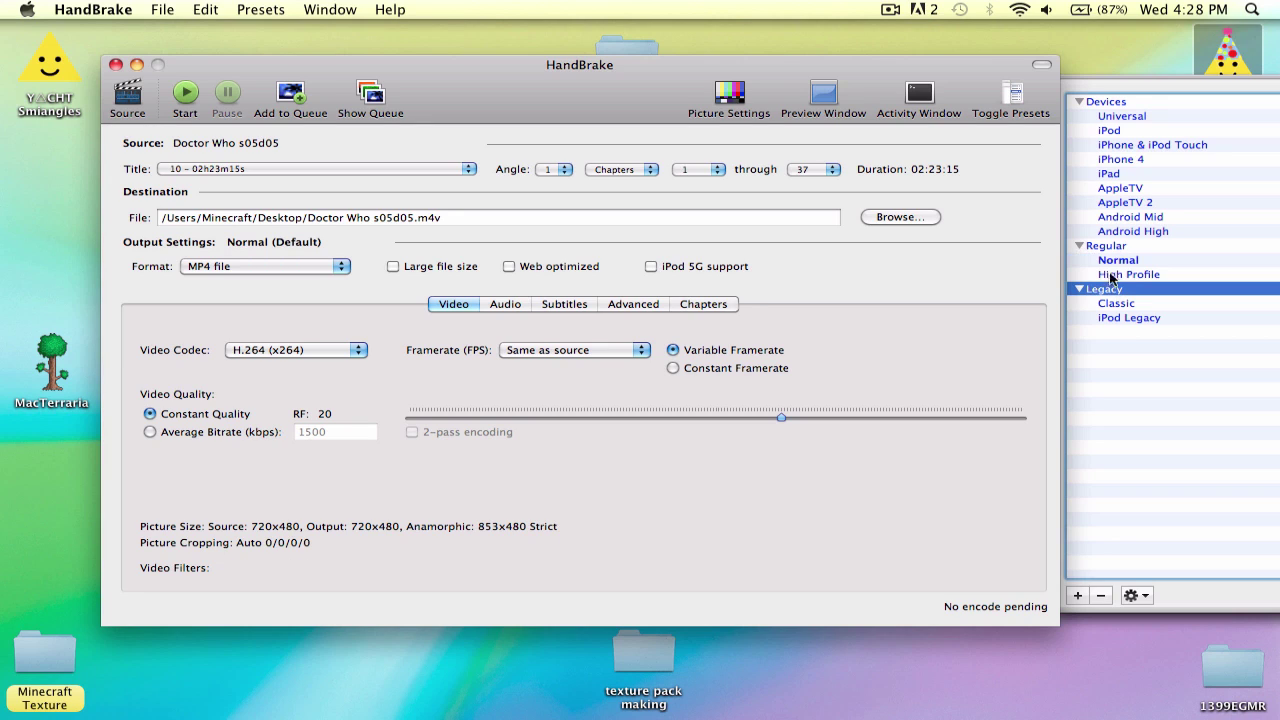
click(1129, 279)
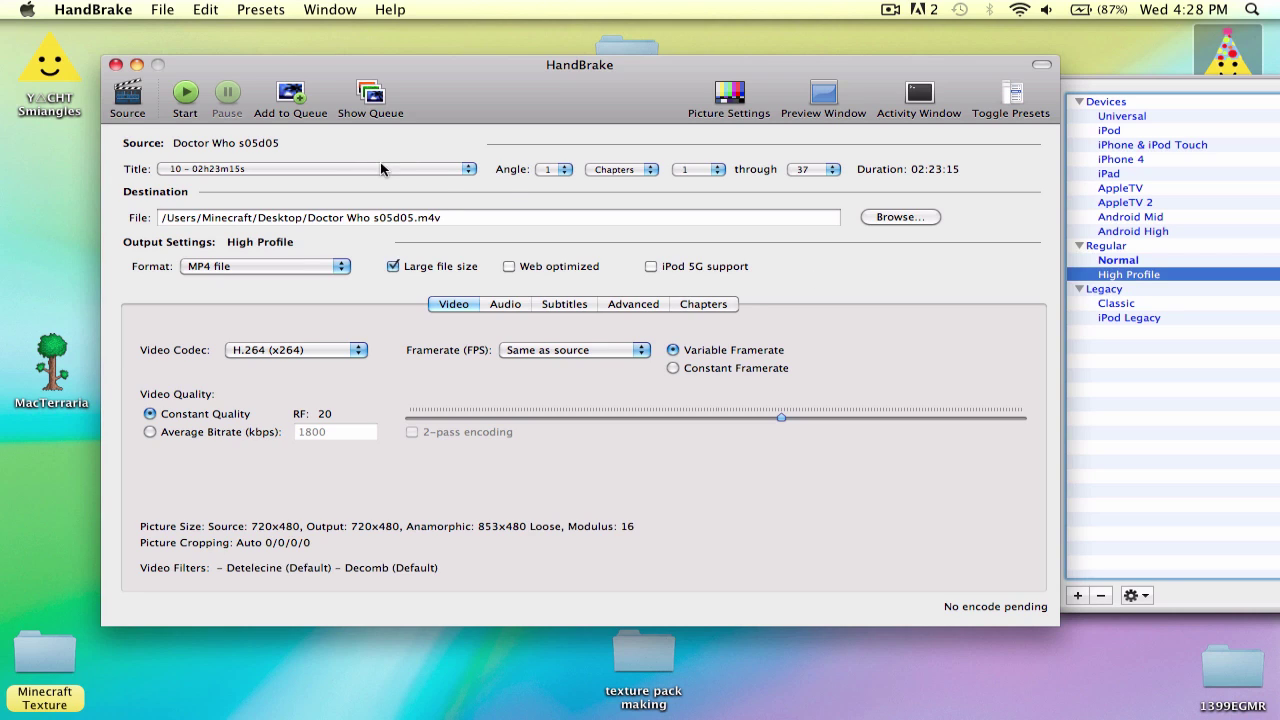
click(185, 93)
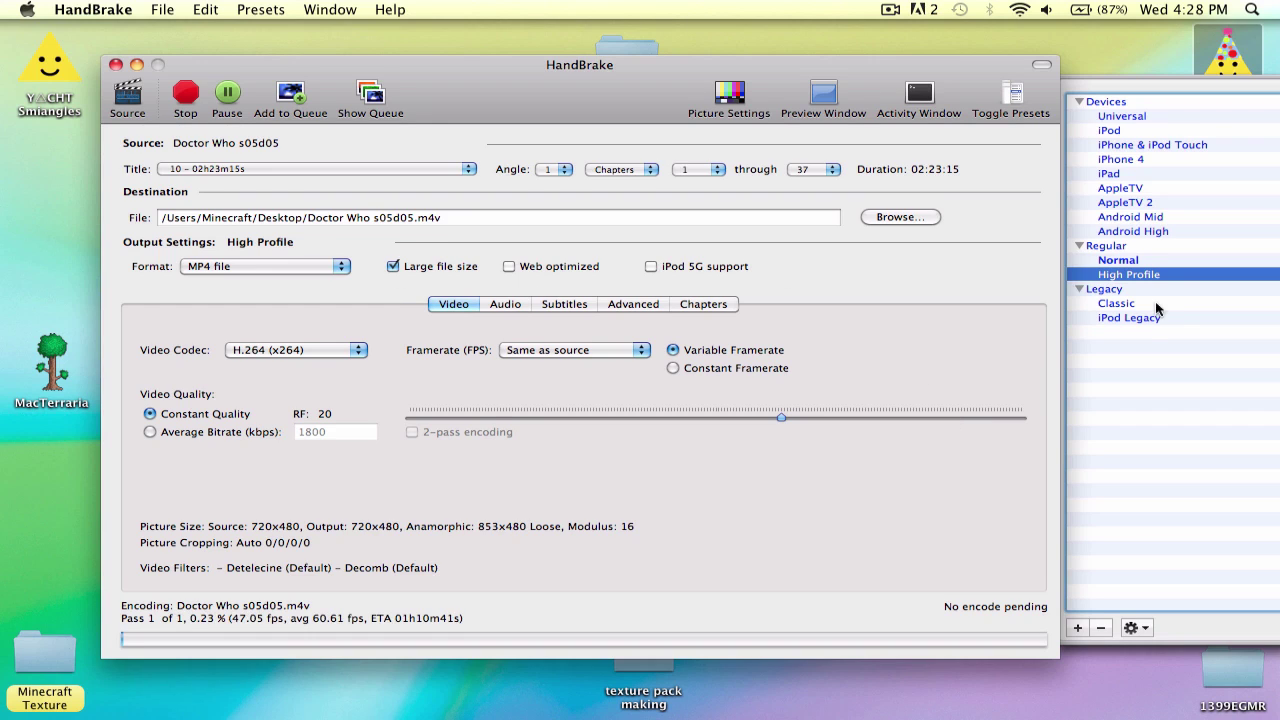
Switch to the Normal preset while the encode runs to 100%
click(1127, 262)
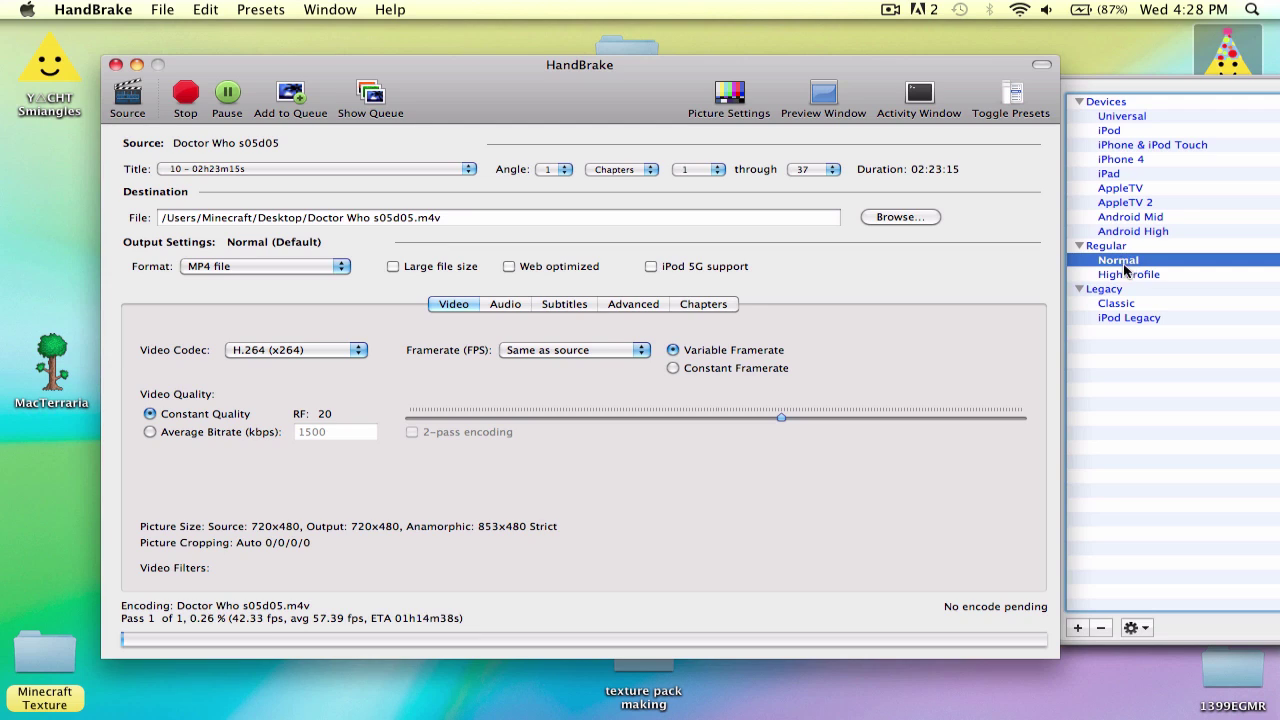
click(1116, 277)
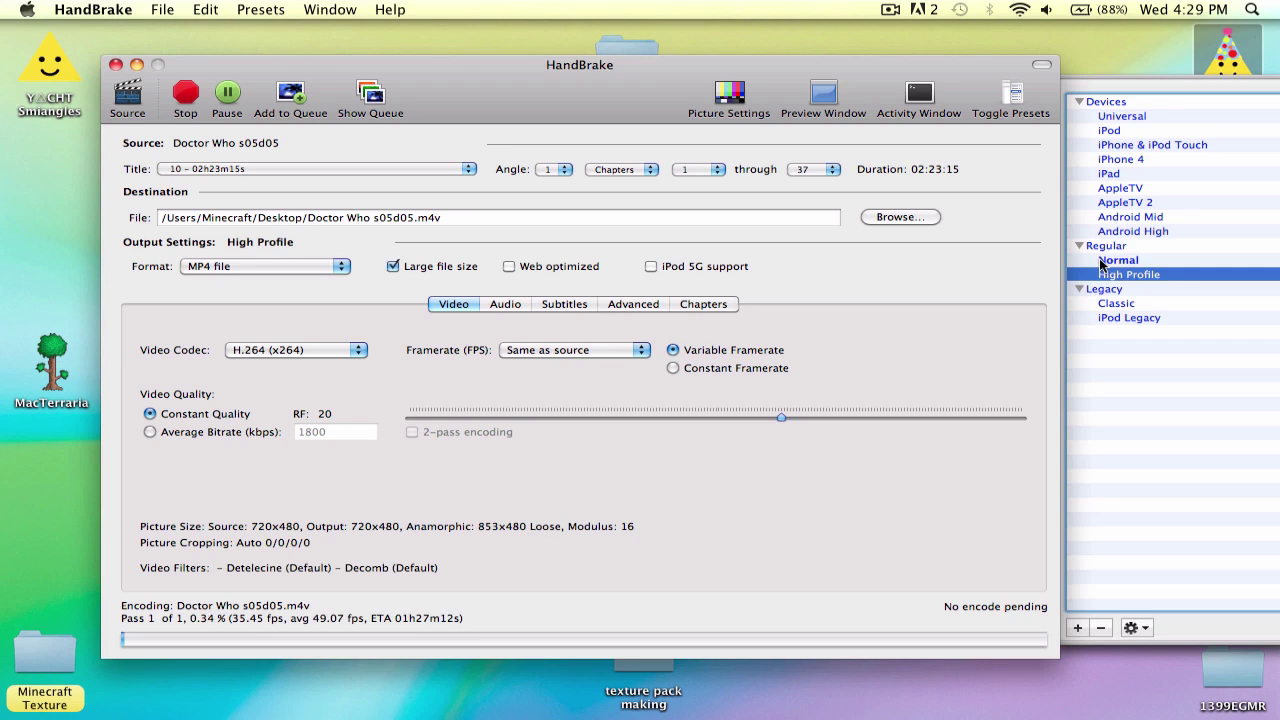
click(1102, 261)
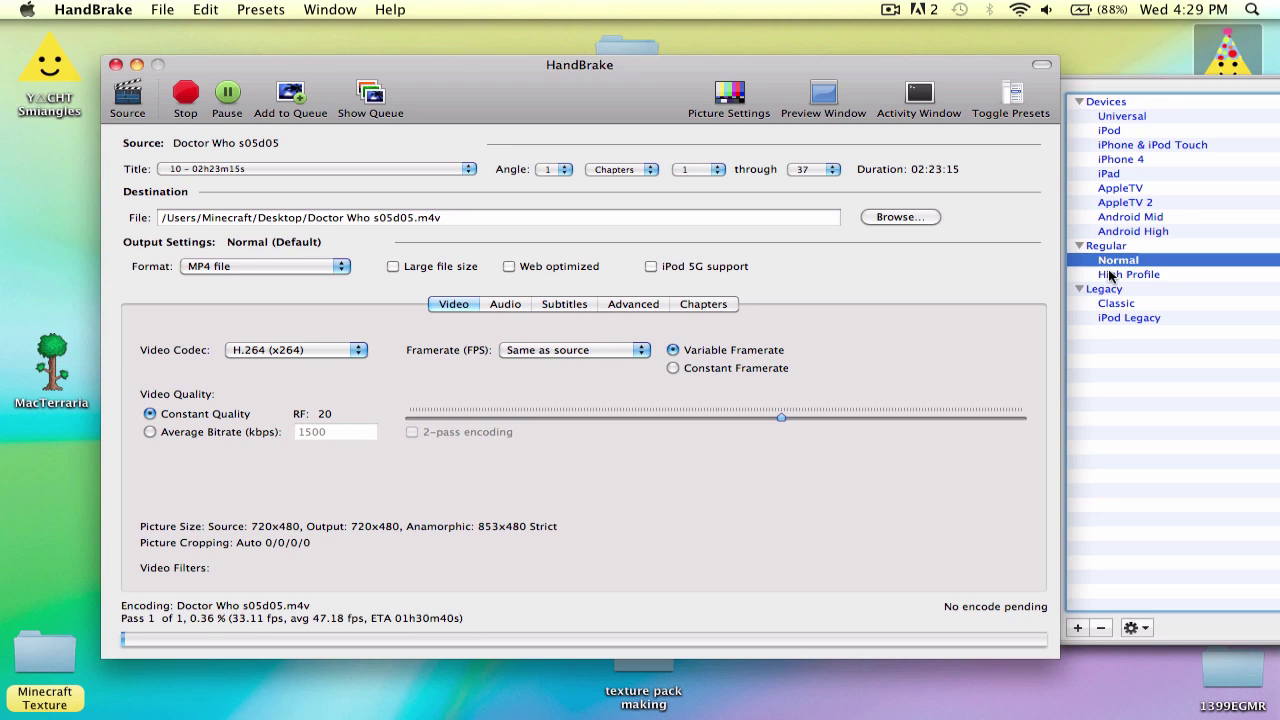
mouse_move(1110, 277)
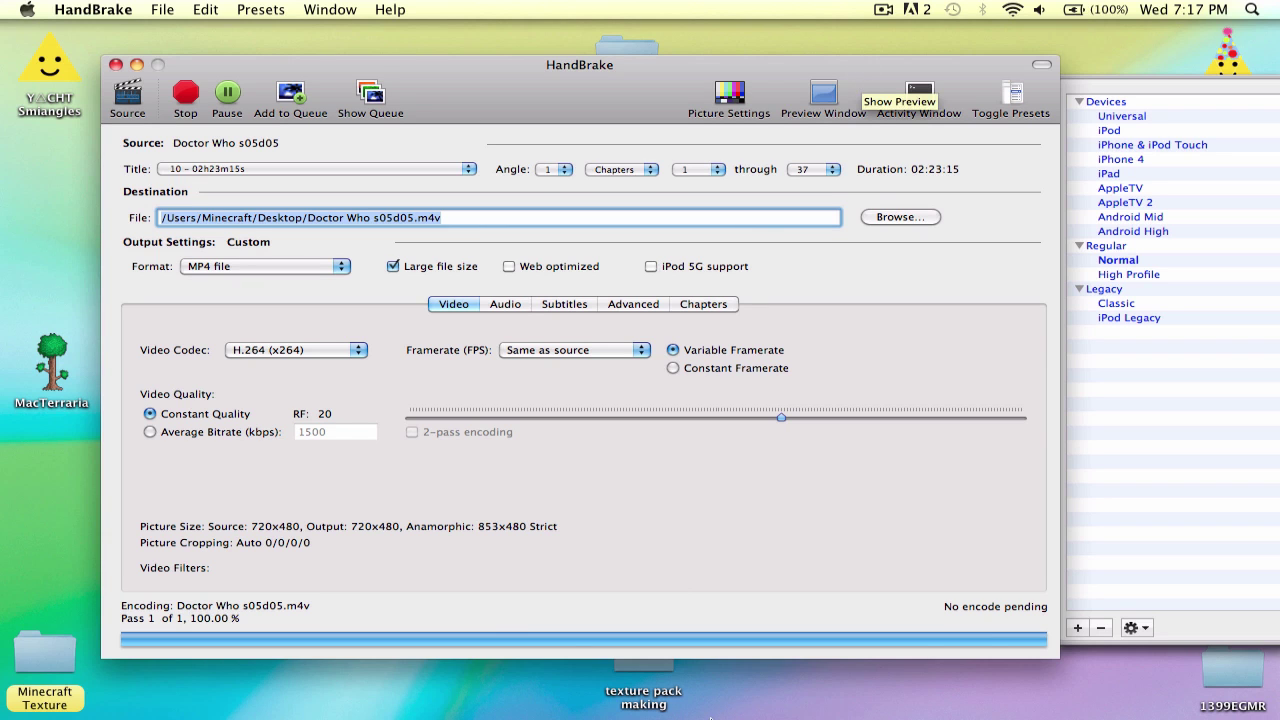
mouse_move(700, 712)
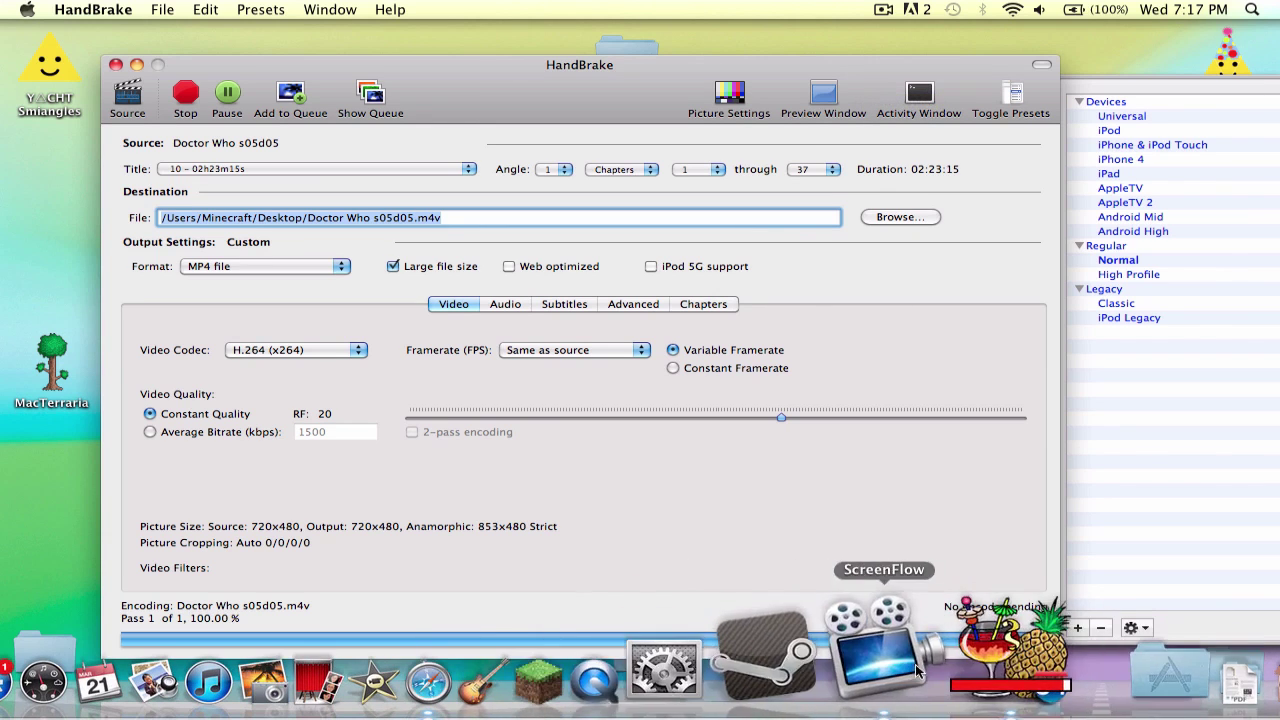
Close Safari's Apple start page window and dismiss HandBrake's 'Your HandBrake queue is done!' notice
click(574, 700)
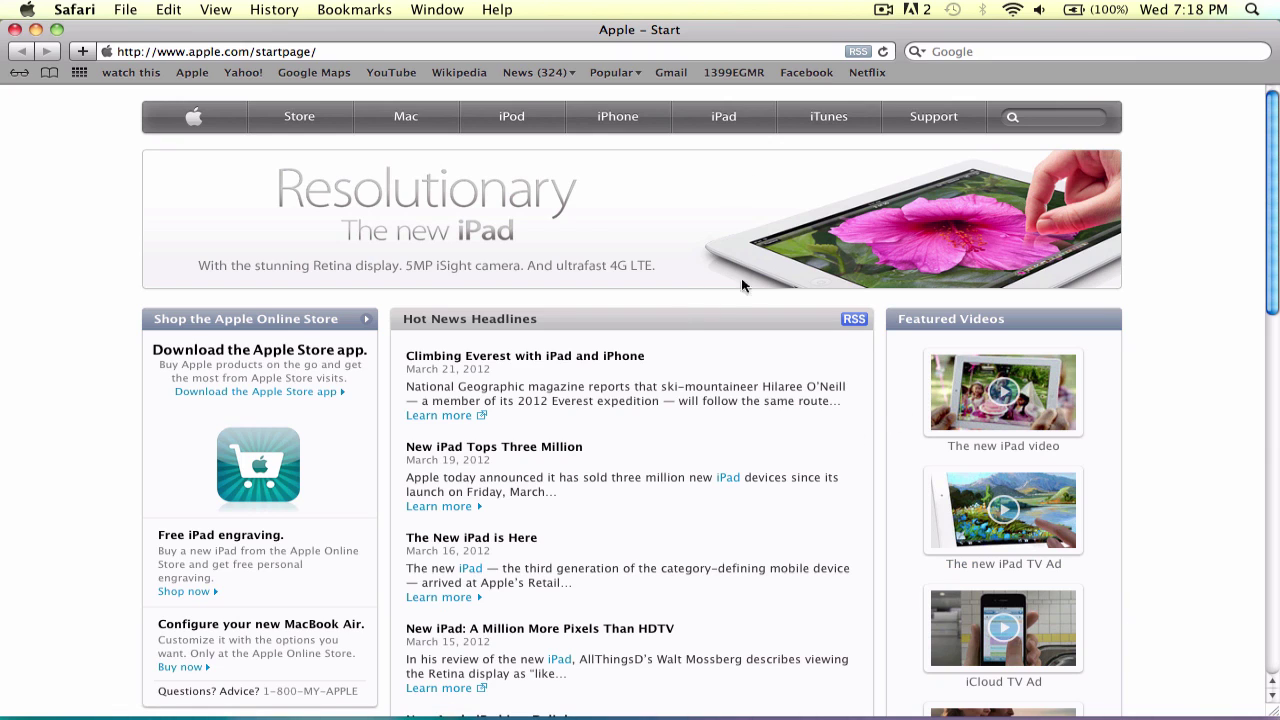
key(F3)
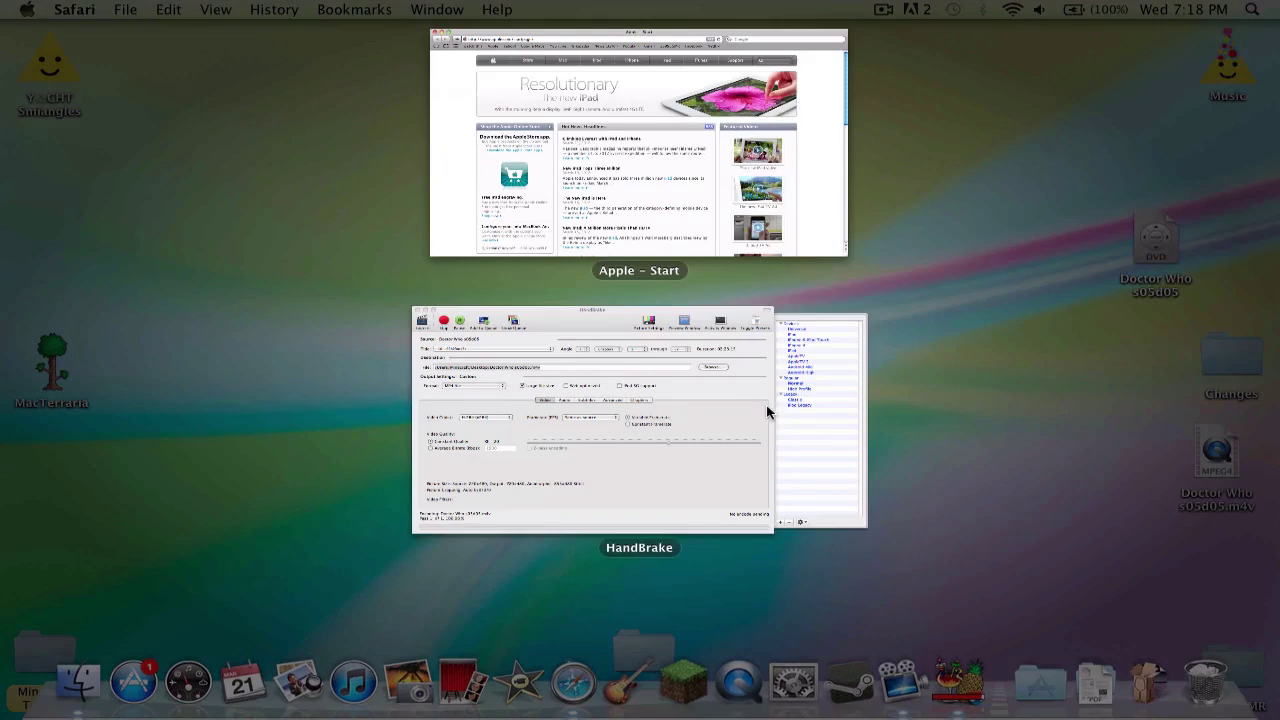
click(768, 412)
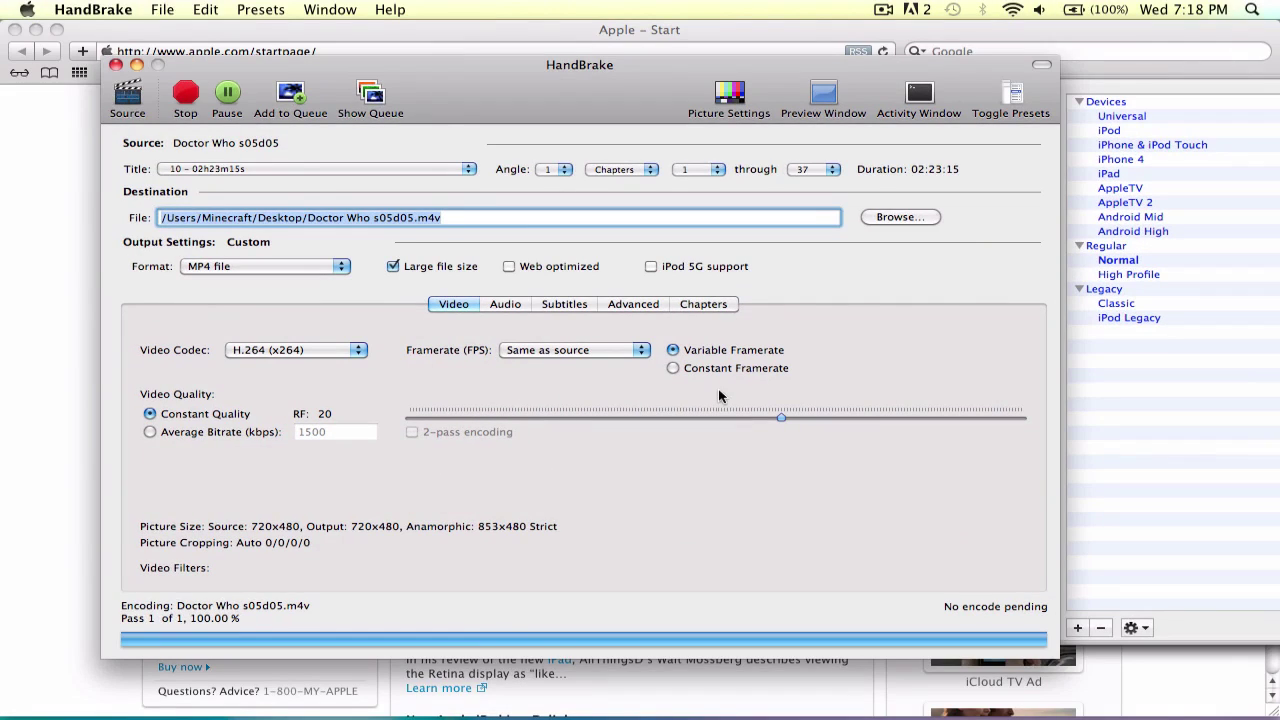
click(78, 417)
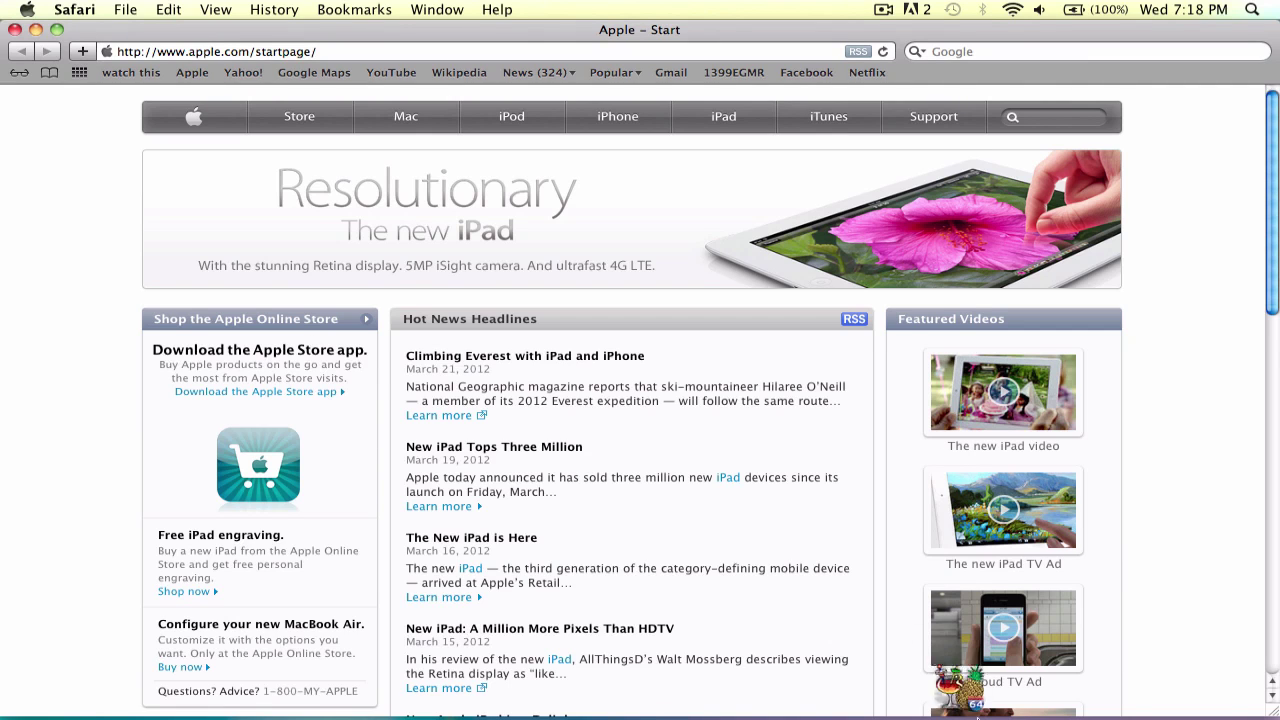
click(15, 29)
click(789, 271)
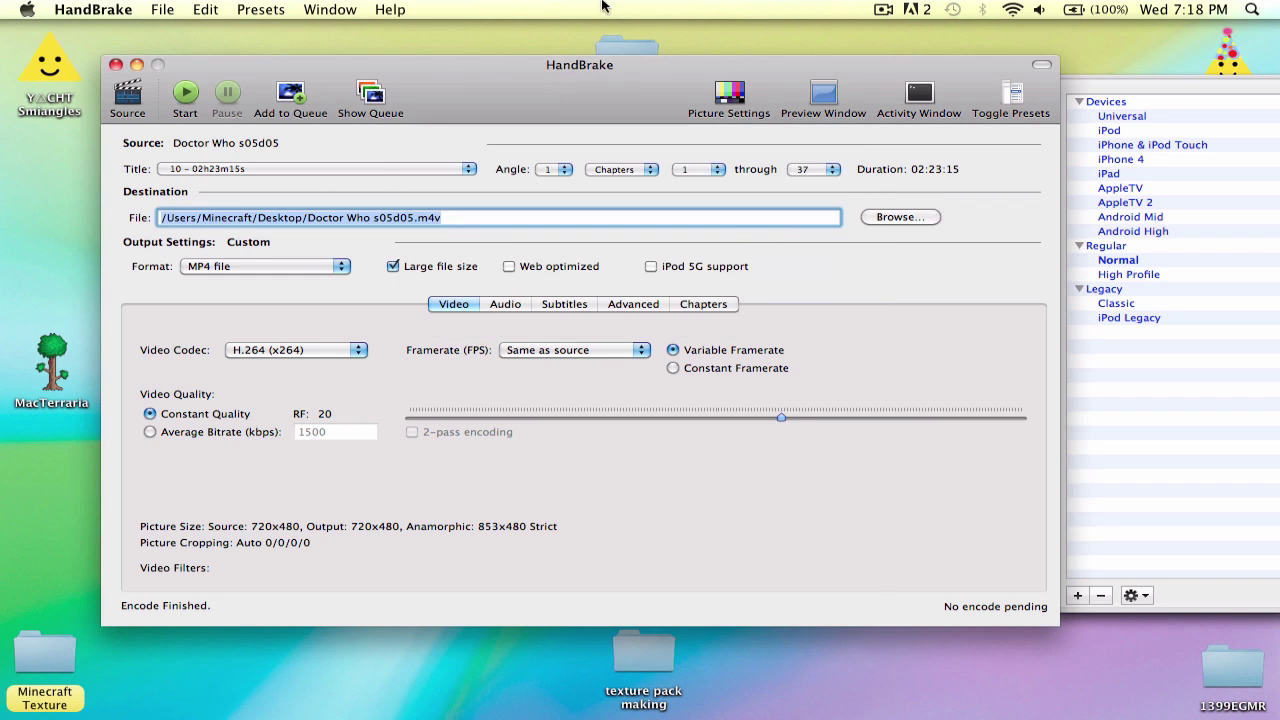
Open Doctor Who s05d05.m4v from the desktop in QuickTime Player, play it briefly, then close it
key(super+w)
drag(1207, 454, 945, 454)
double_click(945, 454)
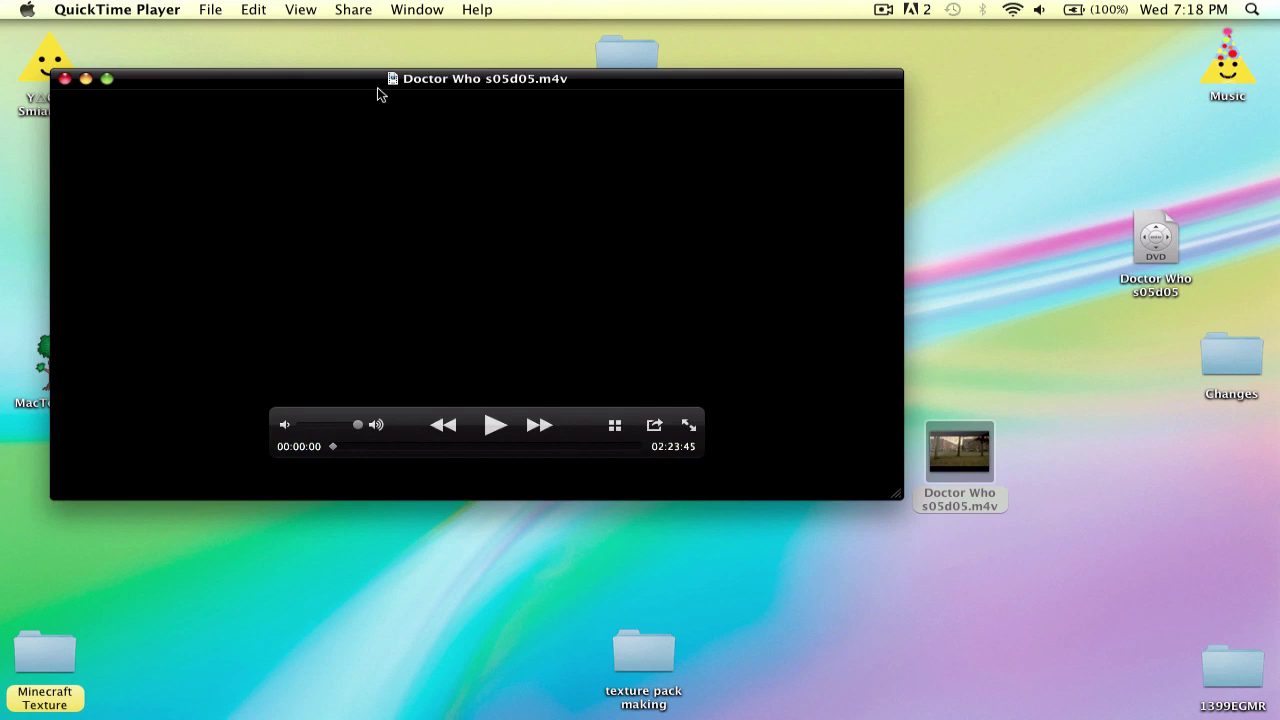
drag(389, 85, 467, 153)
click(568, 488)
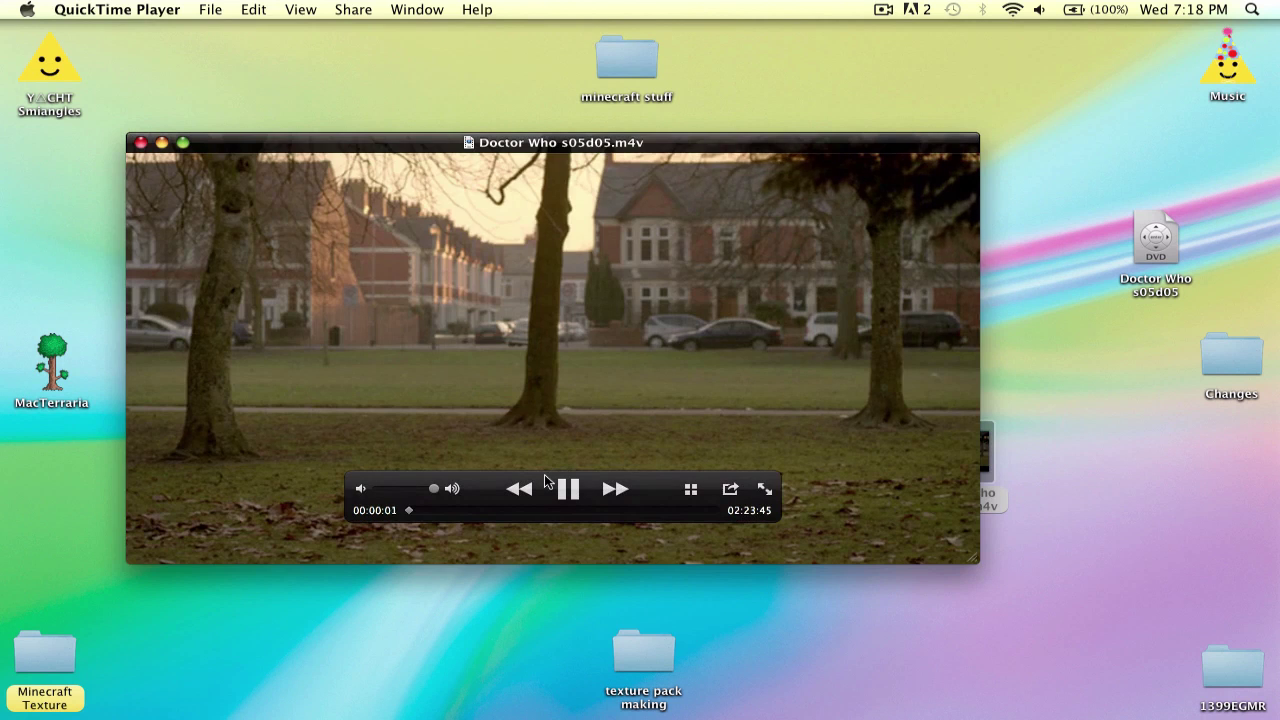
key(super+w)
click(1013, 371)
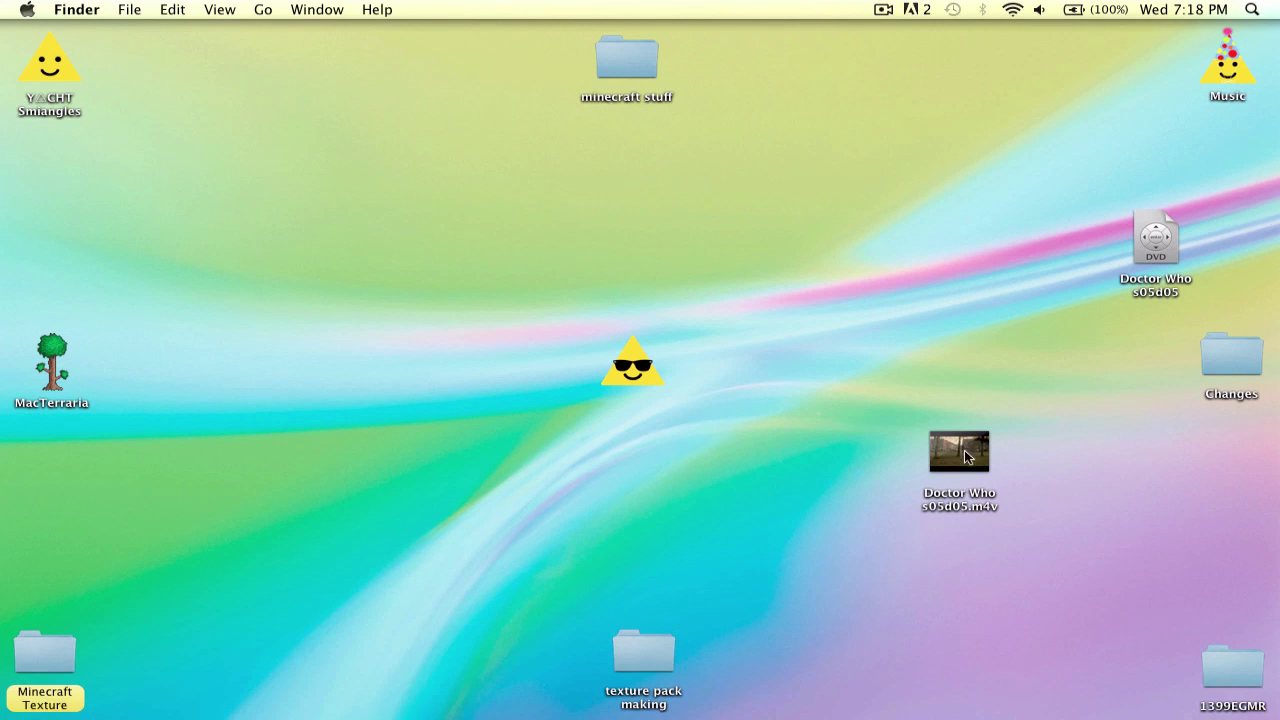
Move the m4v and DVD icons to the desktop's right edge and check the m4v's file info
drag(964, 450, 1232, 534)
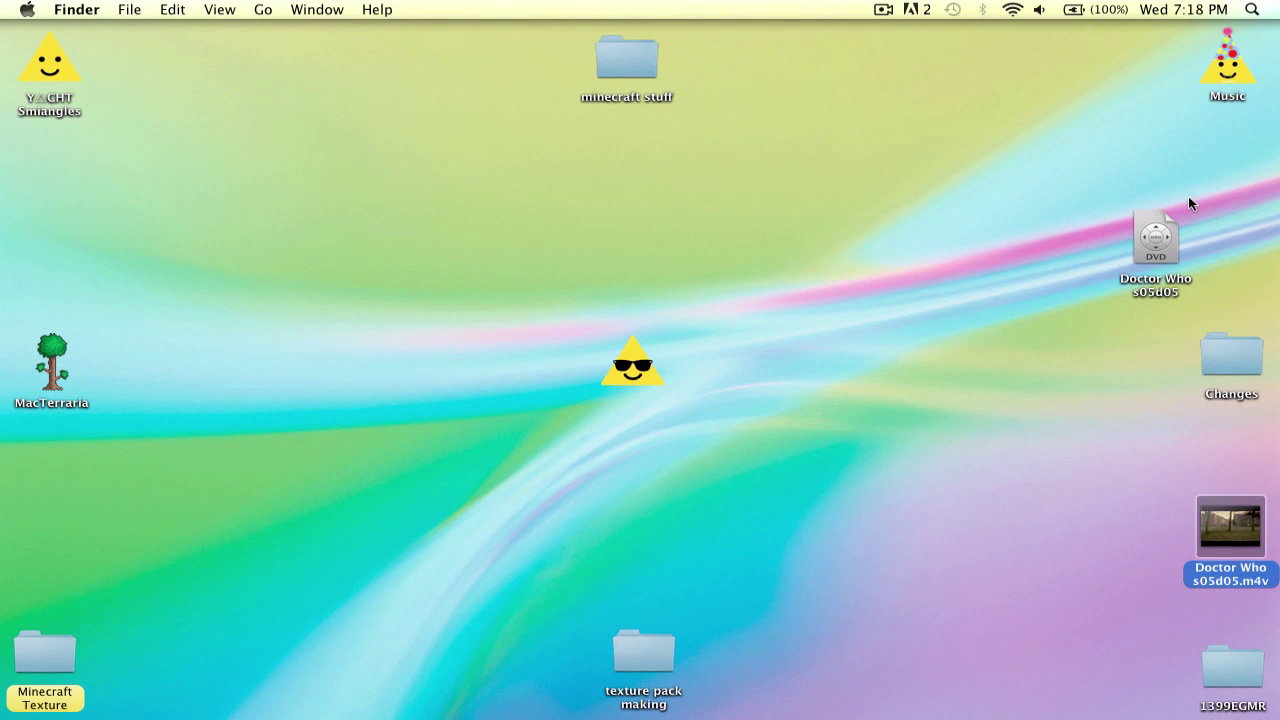
drag(1165, 235, 1243, 239)
key(F11)
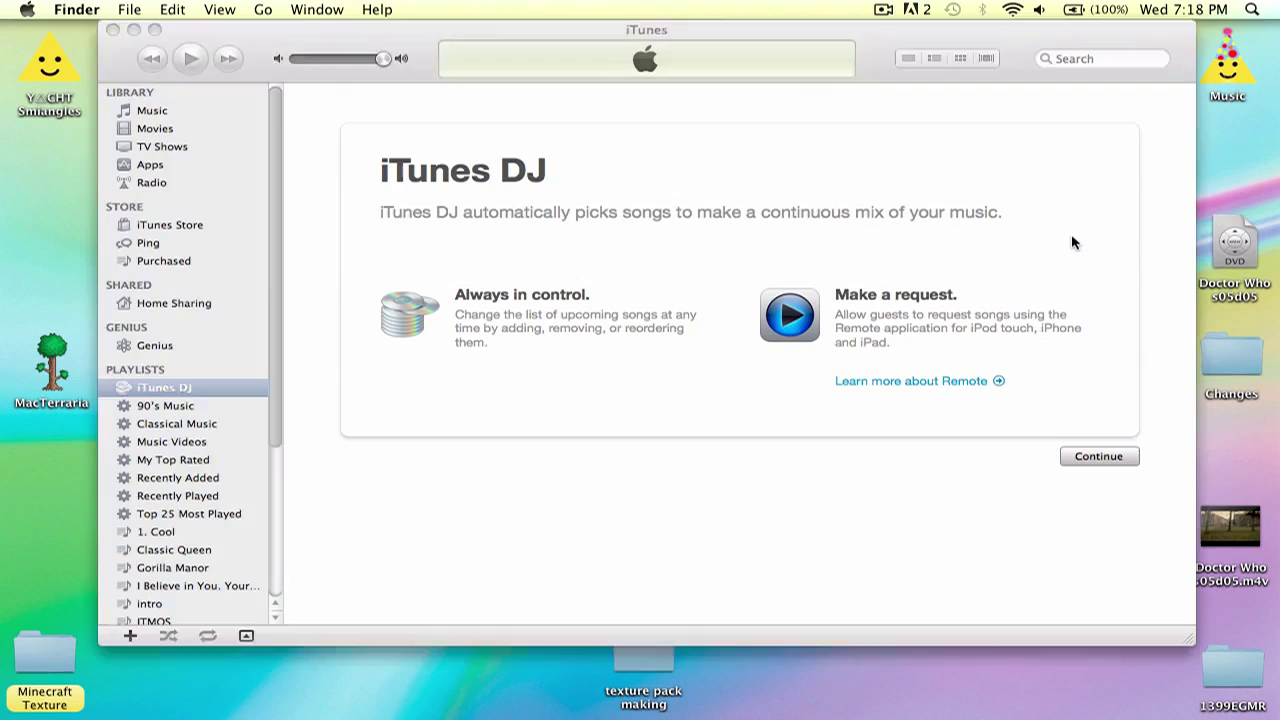
click(1245, 545)
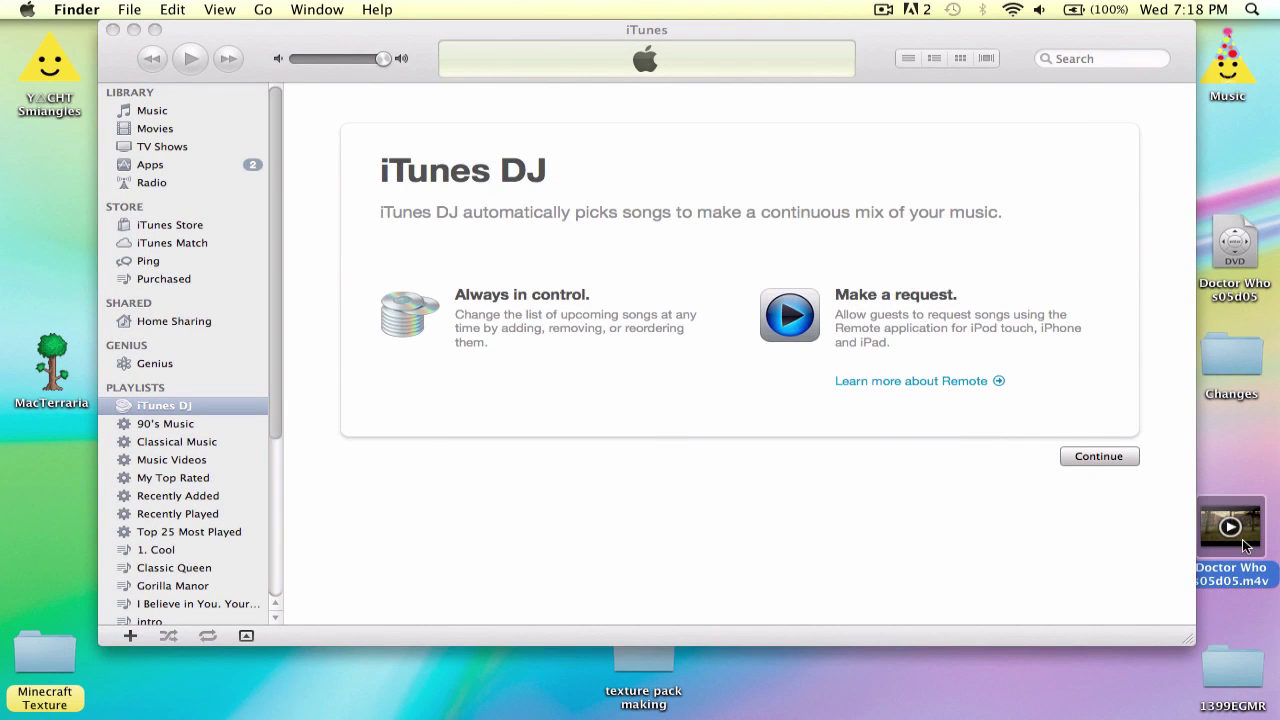
key(super+i)
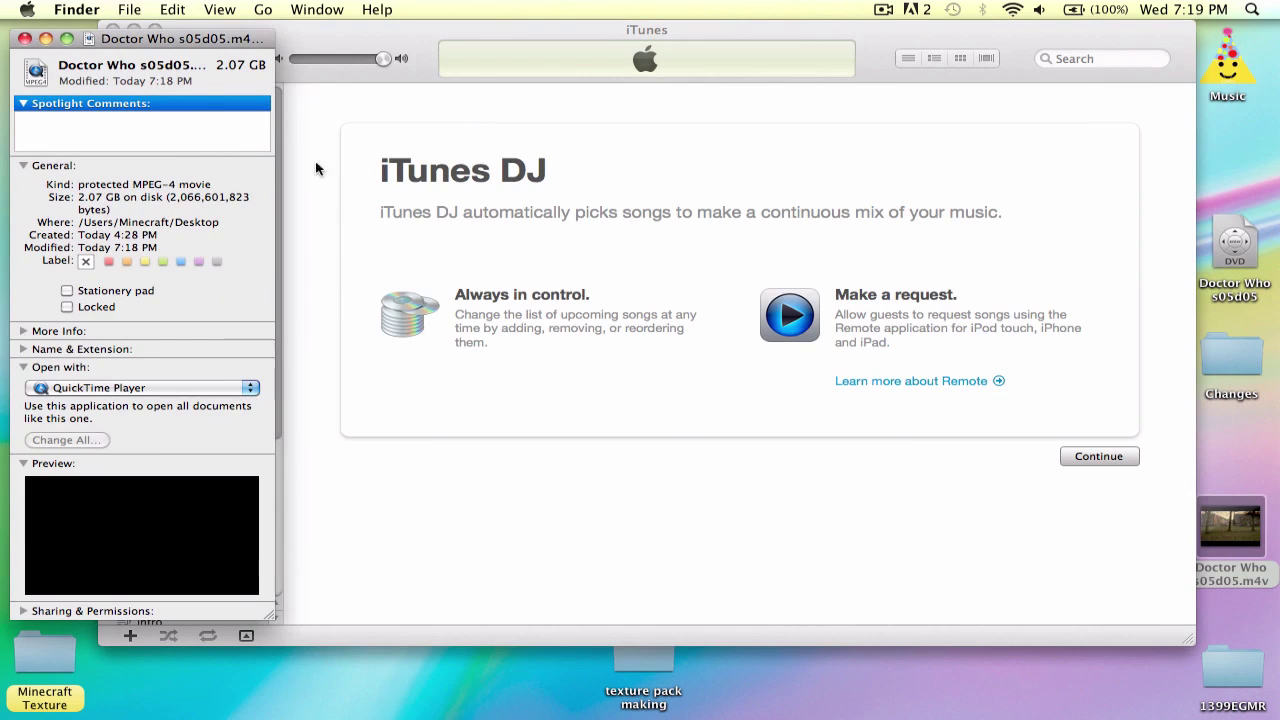
key(super+w)
mouse_move(1246, 538)
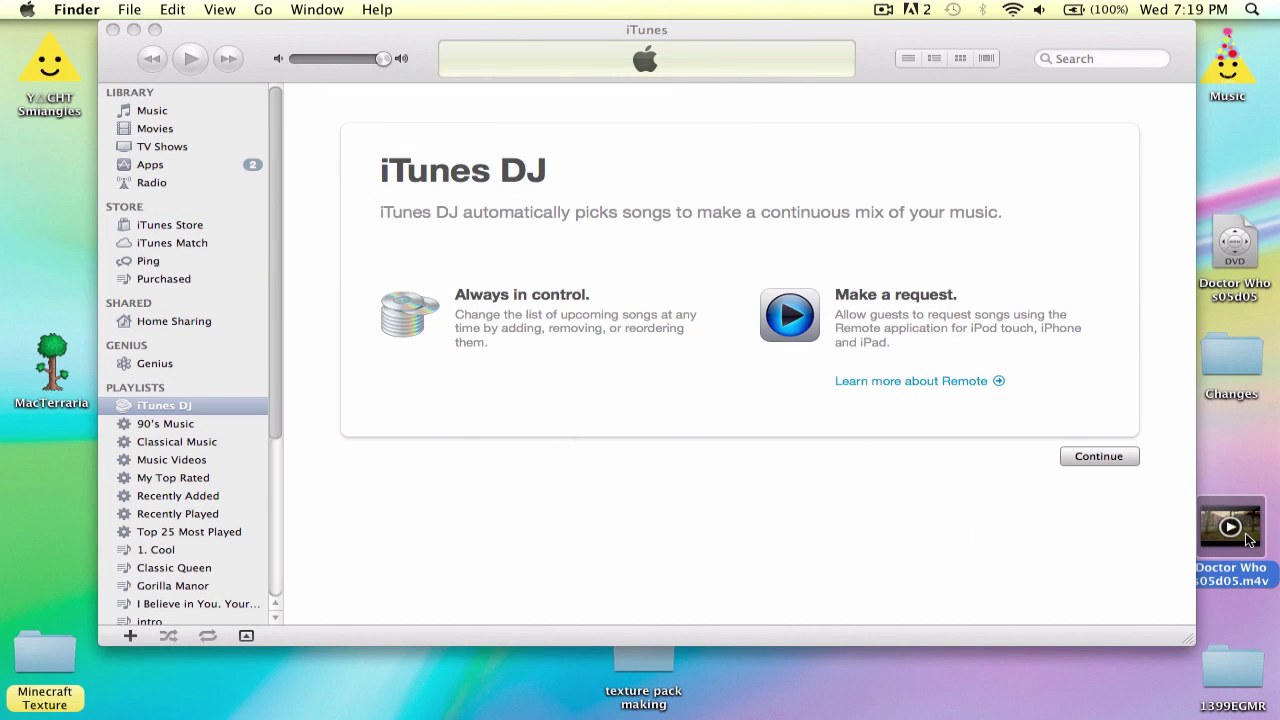
Drag Doctor Who s05d05.m4v from the desktop into iTunes' Movies library as a fifth title
click(205, 148)
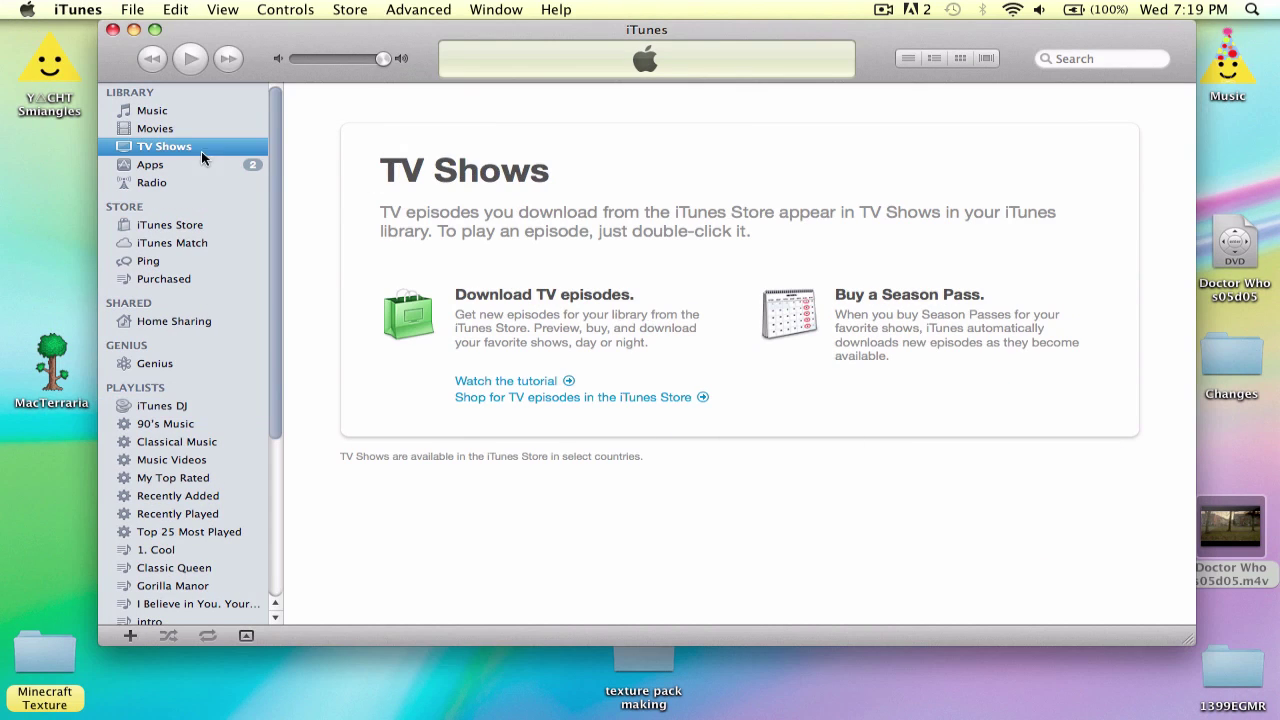
click(155, 128)
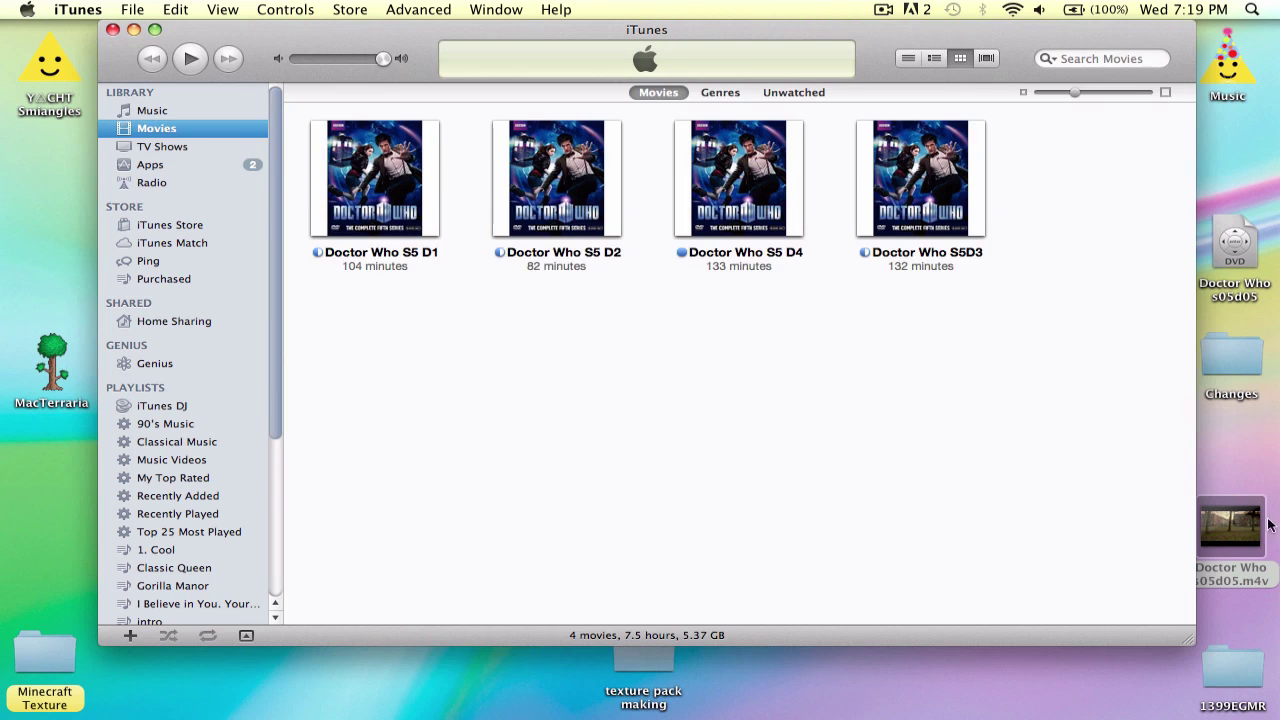
drag(1222, 522, 1053, 173)
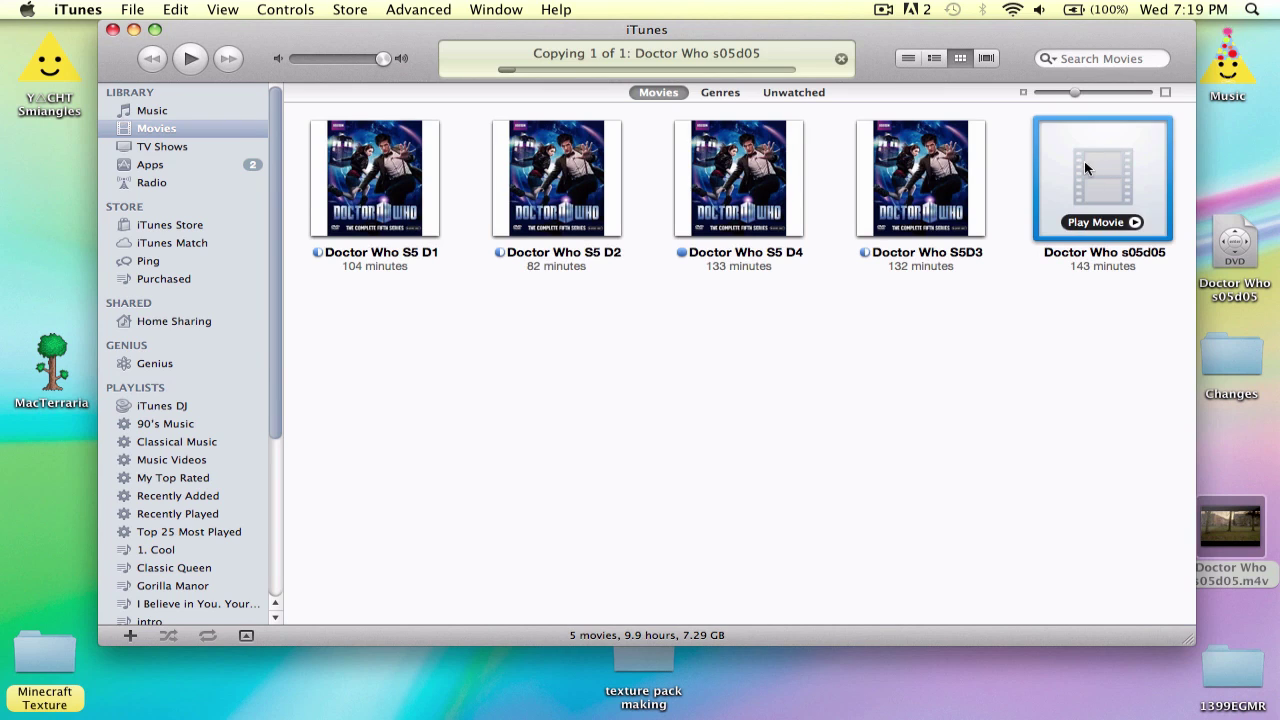
mouse_move(708, 148)
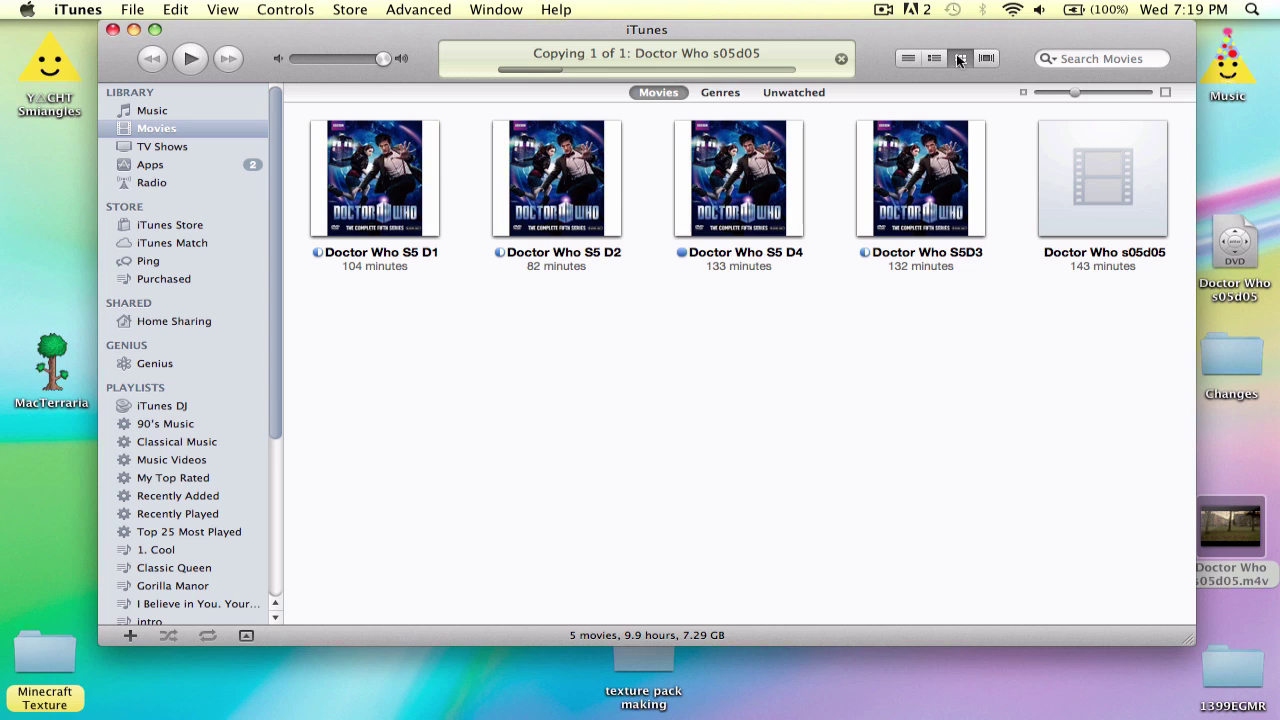
mouse_move(921, 157)
mouse_move(862, 192)
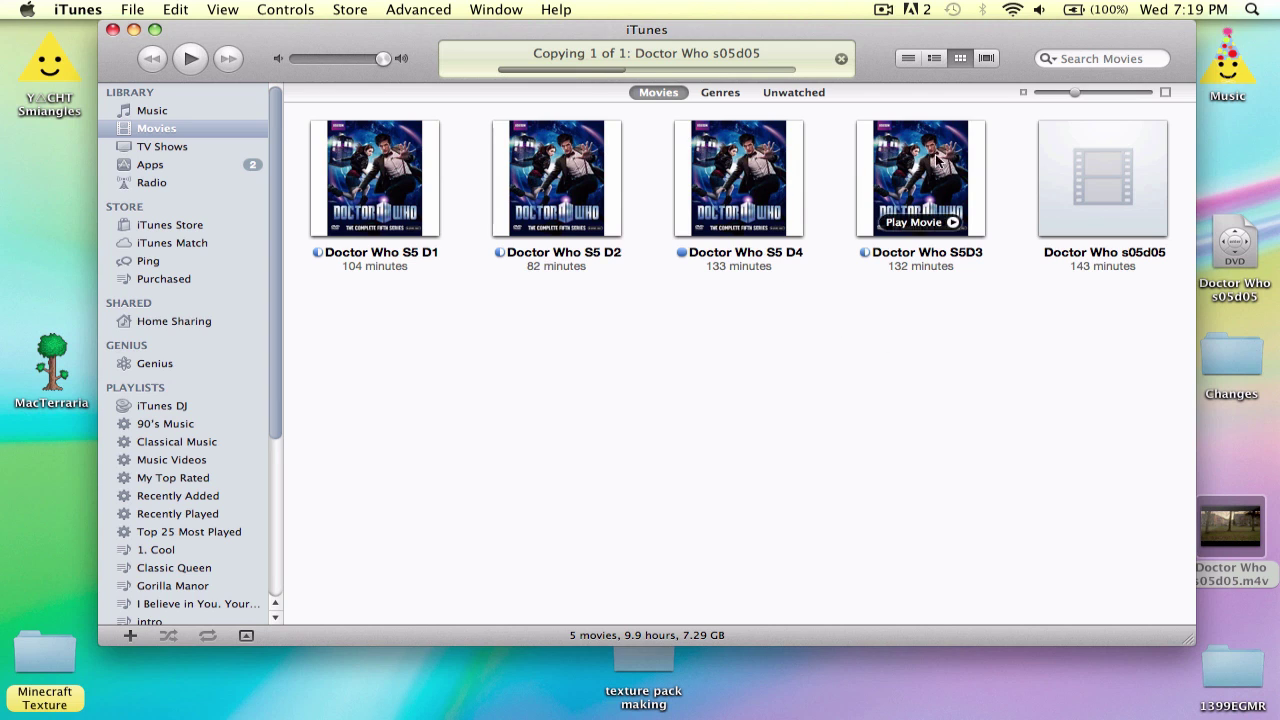
mouse_move(365, 235)
scroll(196, 385, down, 5)
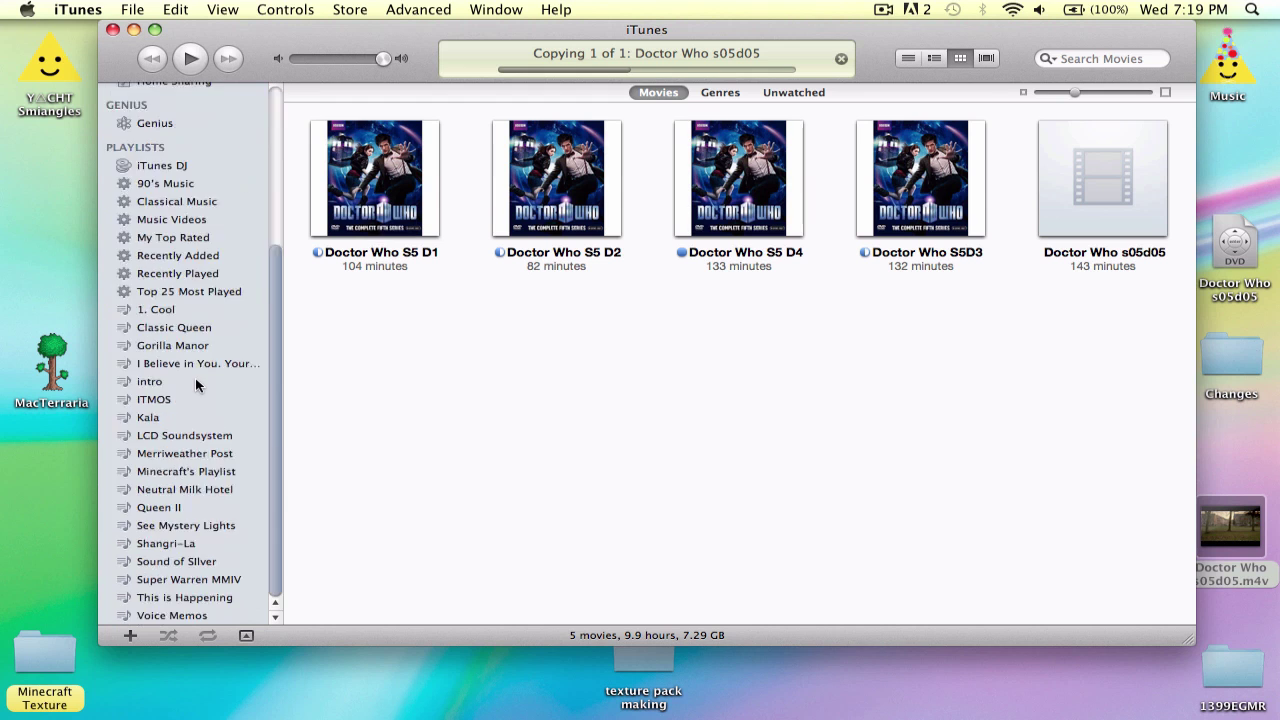
scroll(196, 385, up, 5)
scroll(196, 385, down, 5)
scroll(196, 385, up, 5)
scroll(196, 385, down, 5)
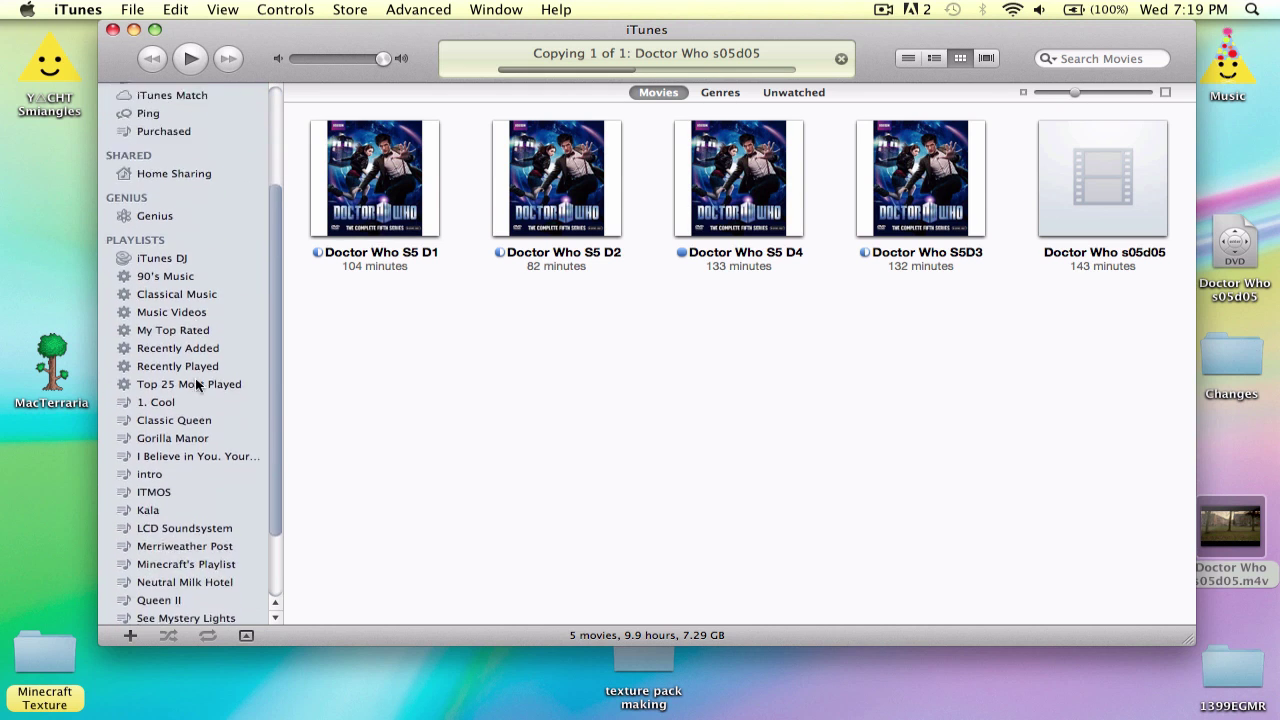
scroll(196, 385, up, 5)
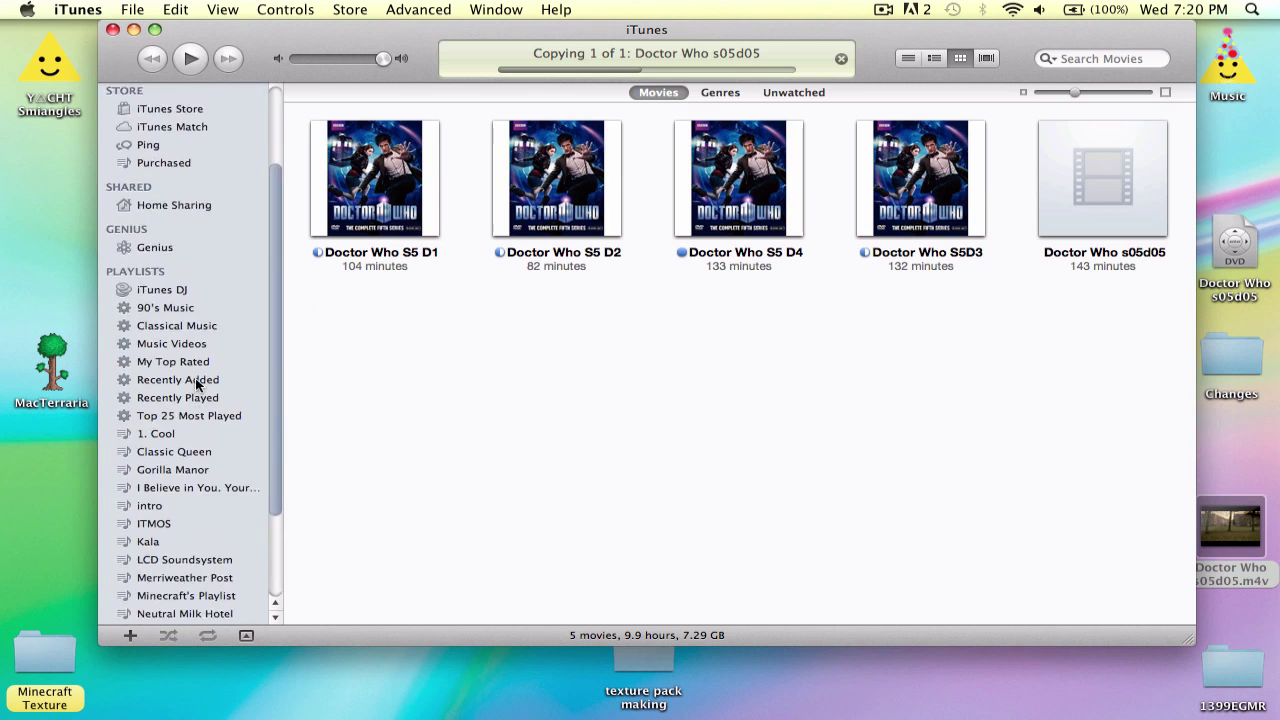
scroll(196, 385, down, 5)
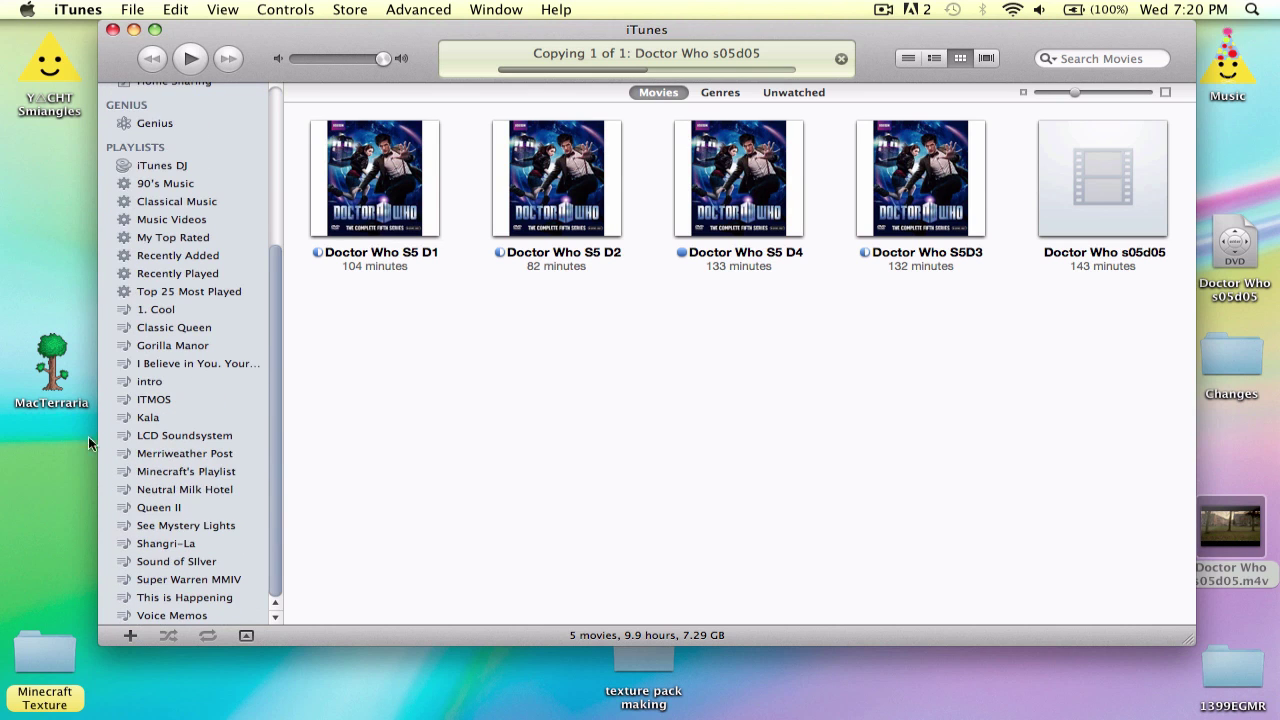
scroll(166, 557, up, 1)
scroll(166, 557, up, 4)
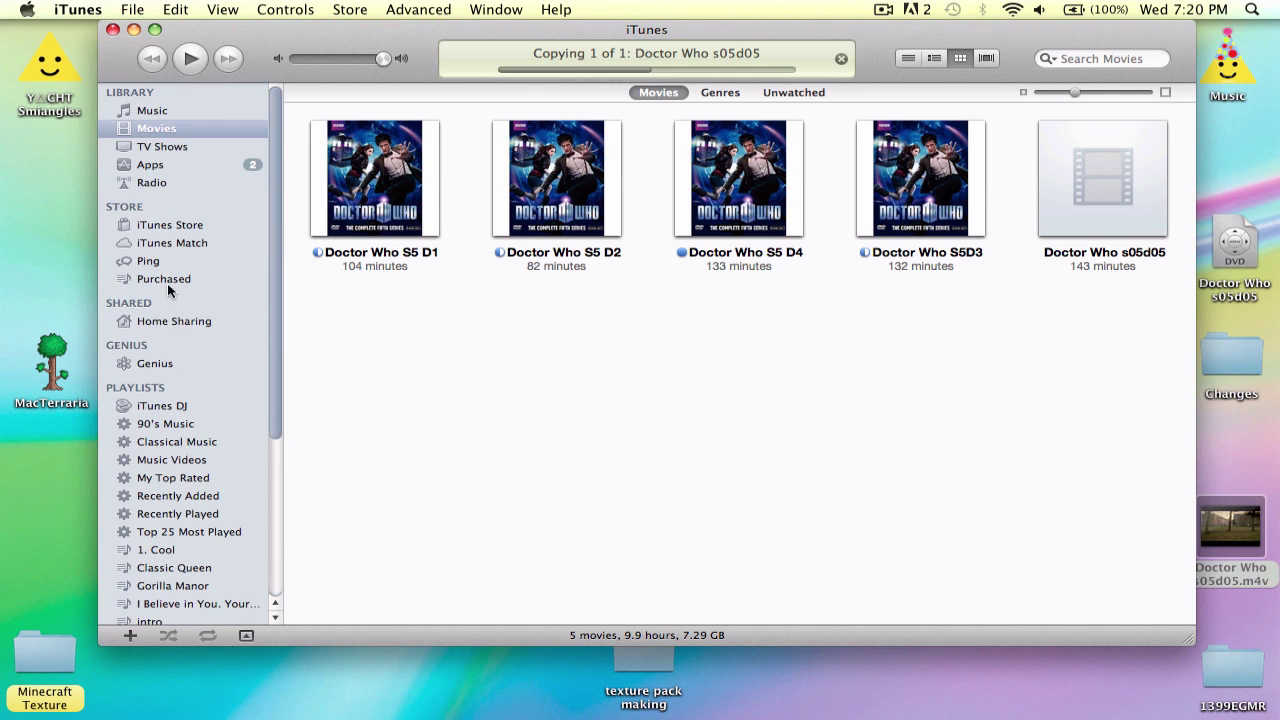
click(150, 112)
scroll(585, 233, down, 20)
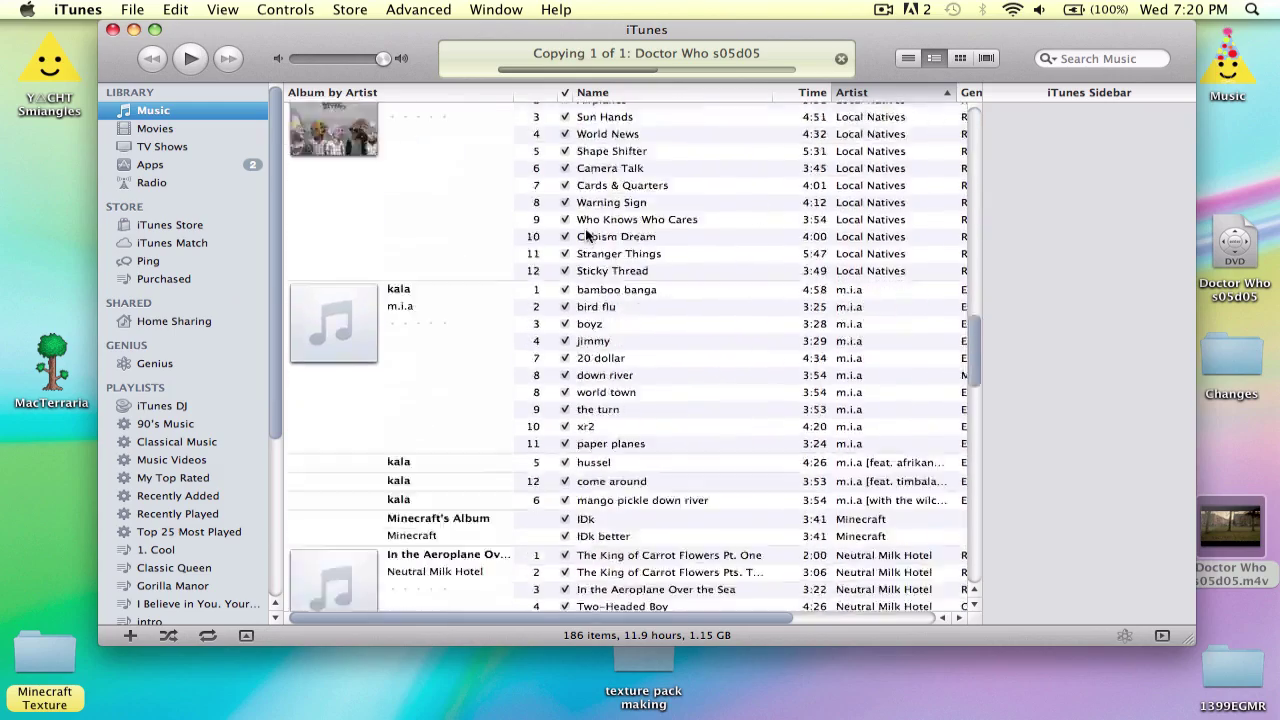
scroll(607, 406, up, 20)
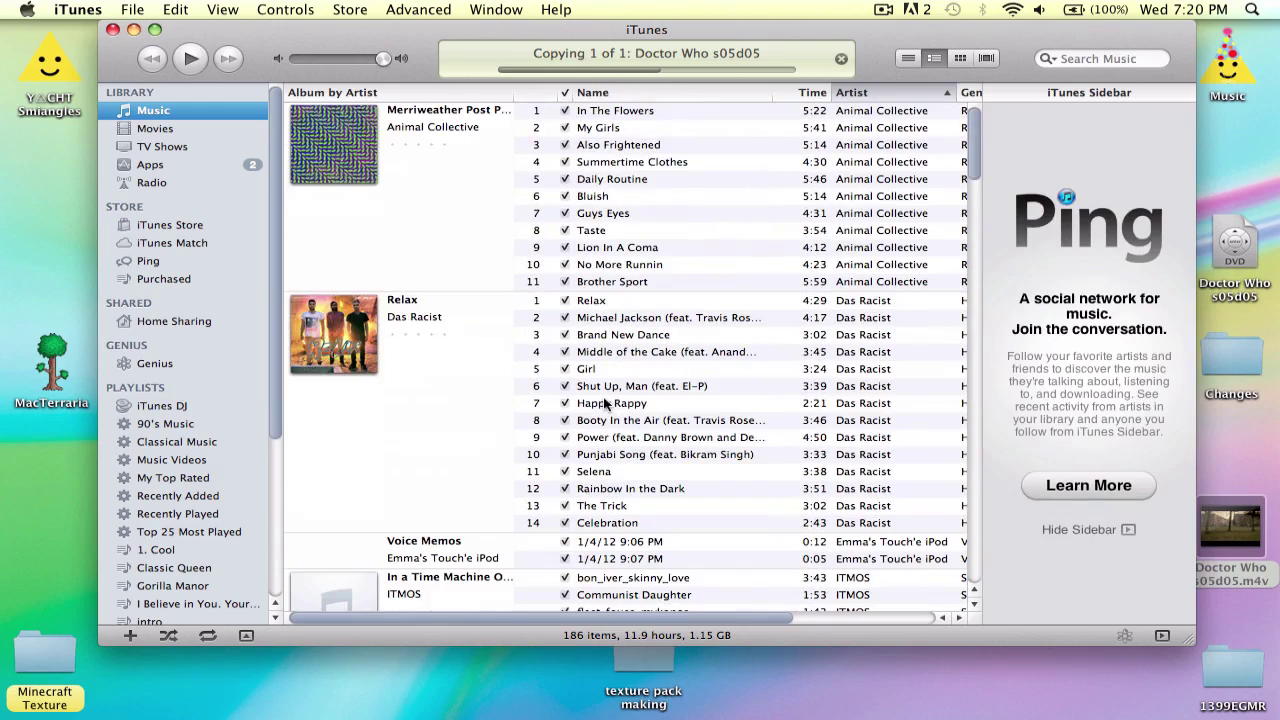
click(162, 135)
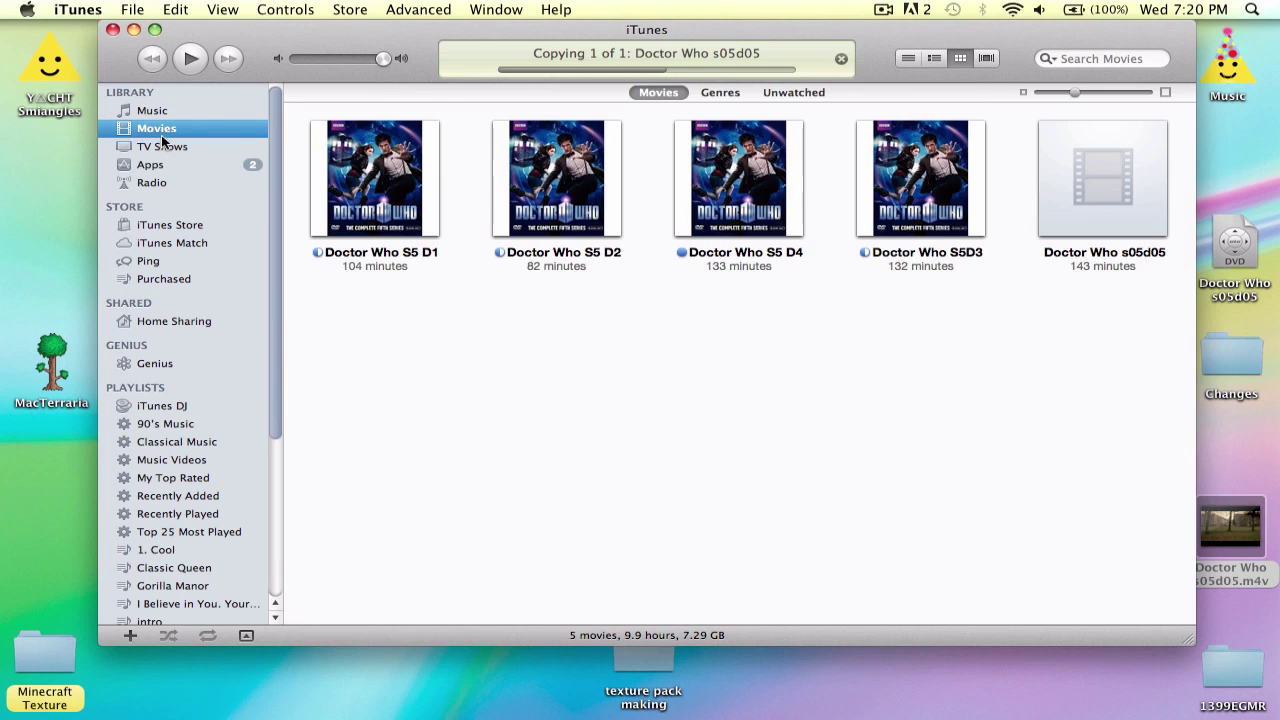
click(31, 11)
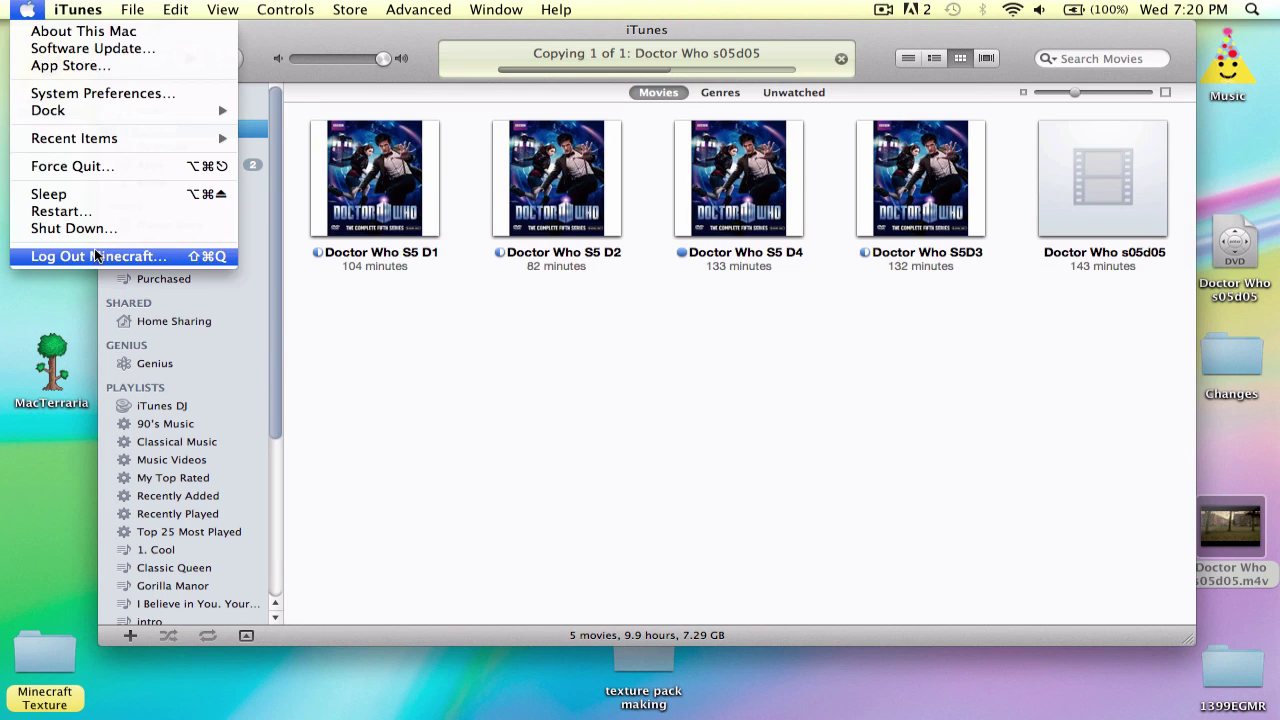
Dismiss the Apple menu and let Doctor Who s05d05 finish copying into Movies
click(686, 557)
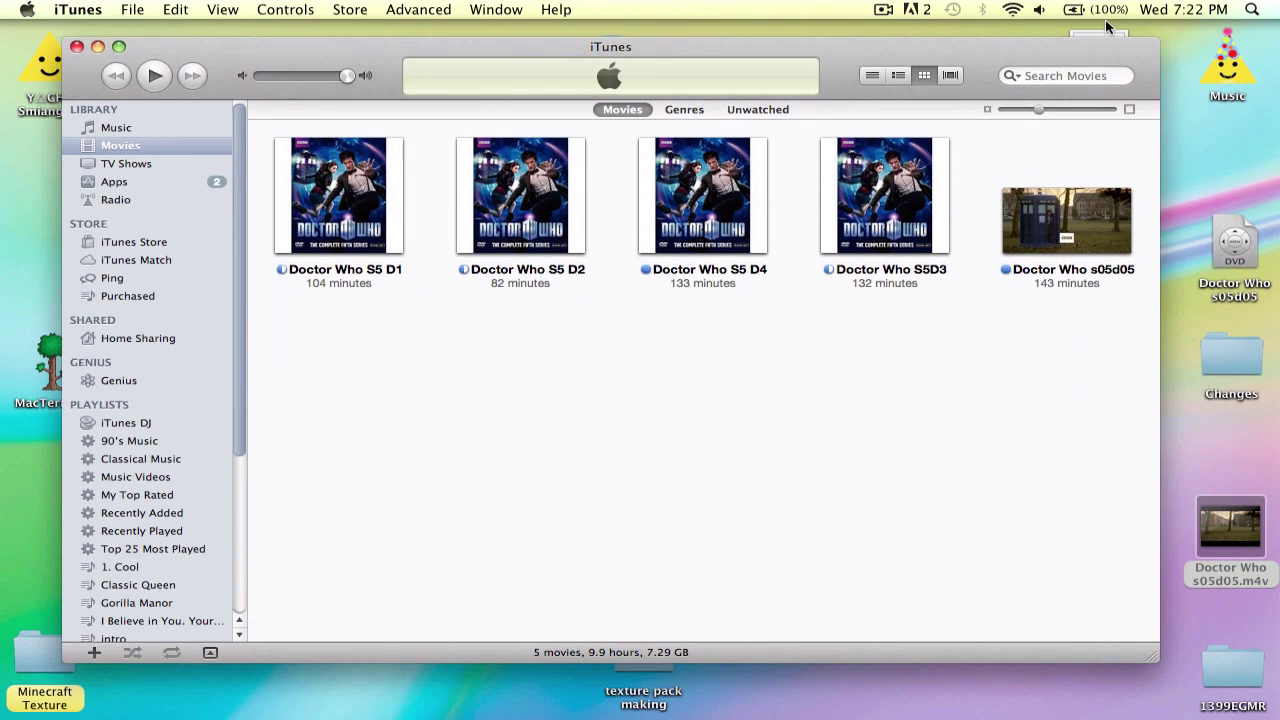
click(1107, 27)
double_click(1106, 32)
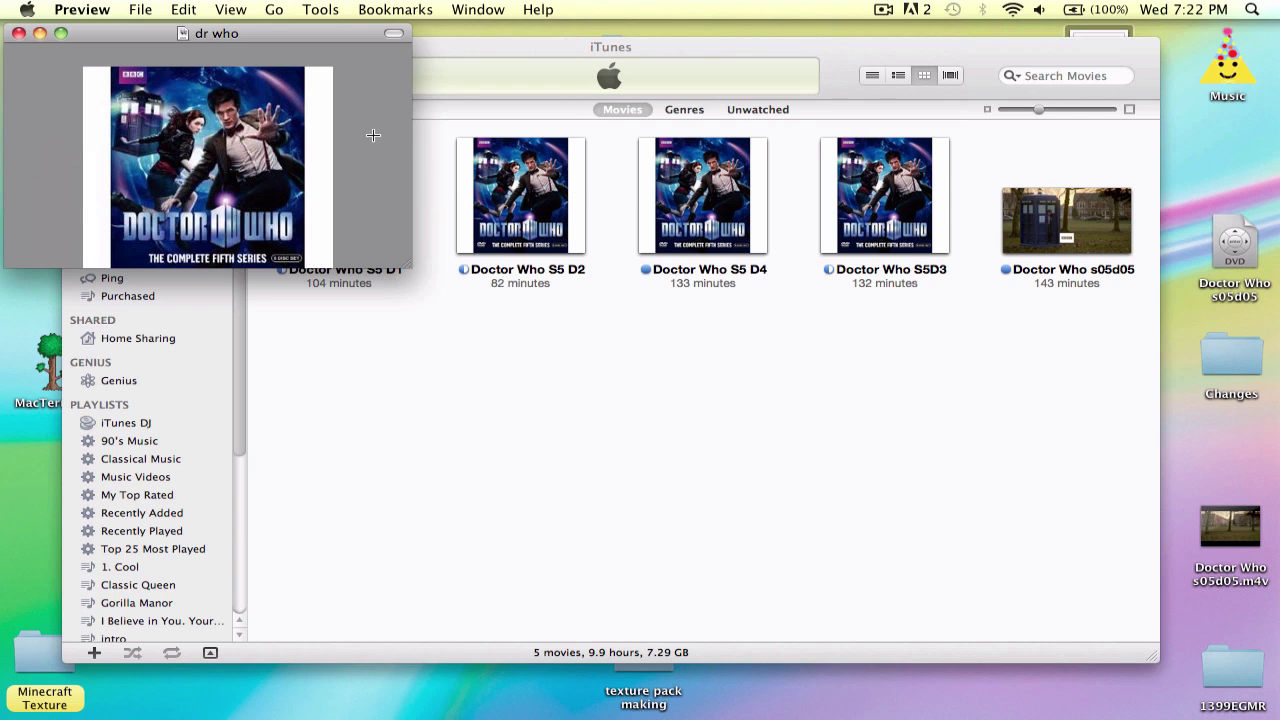
key(super+w)
click(1060, 368)
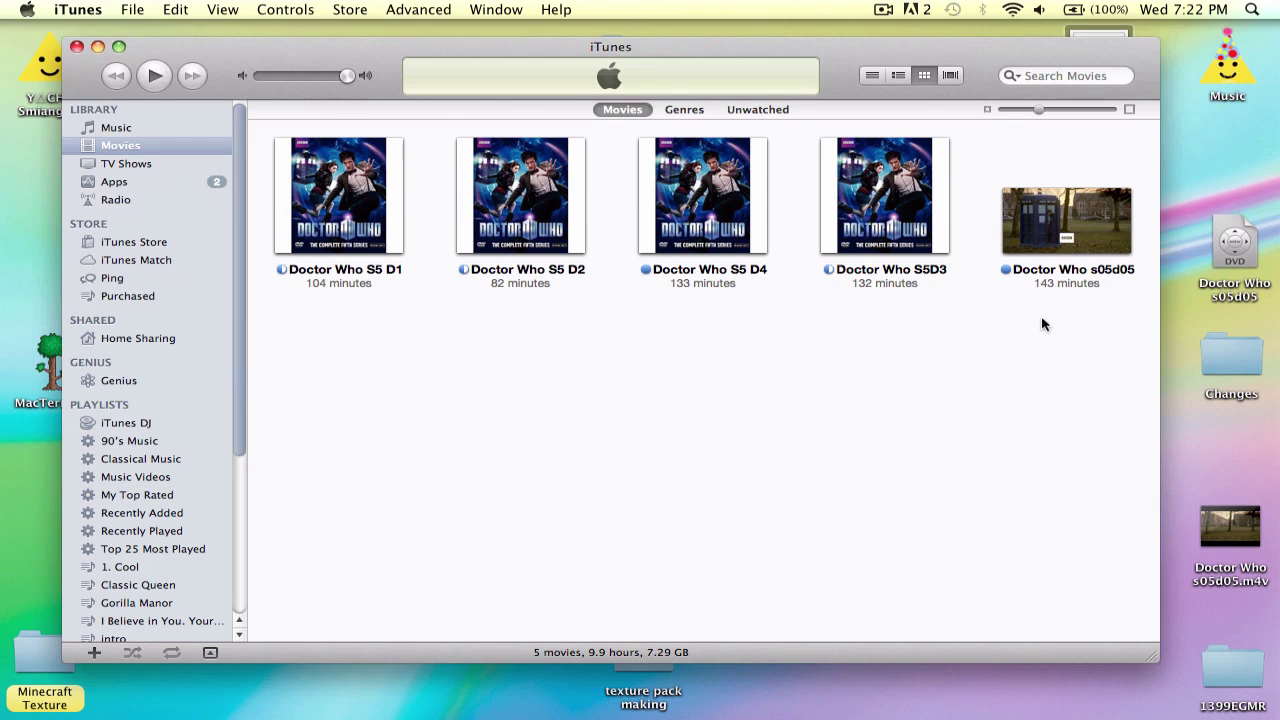
click(1020, 210)
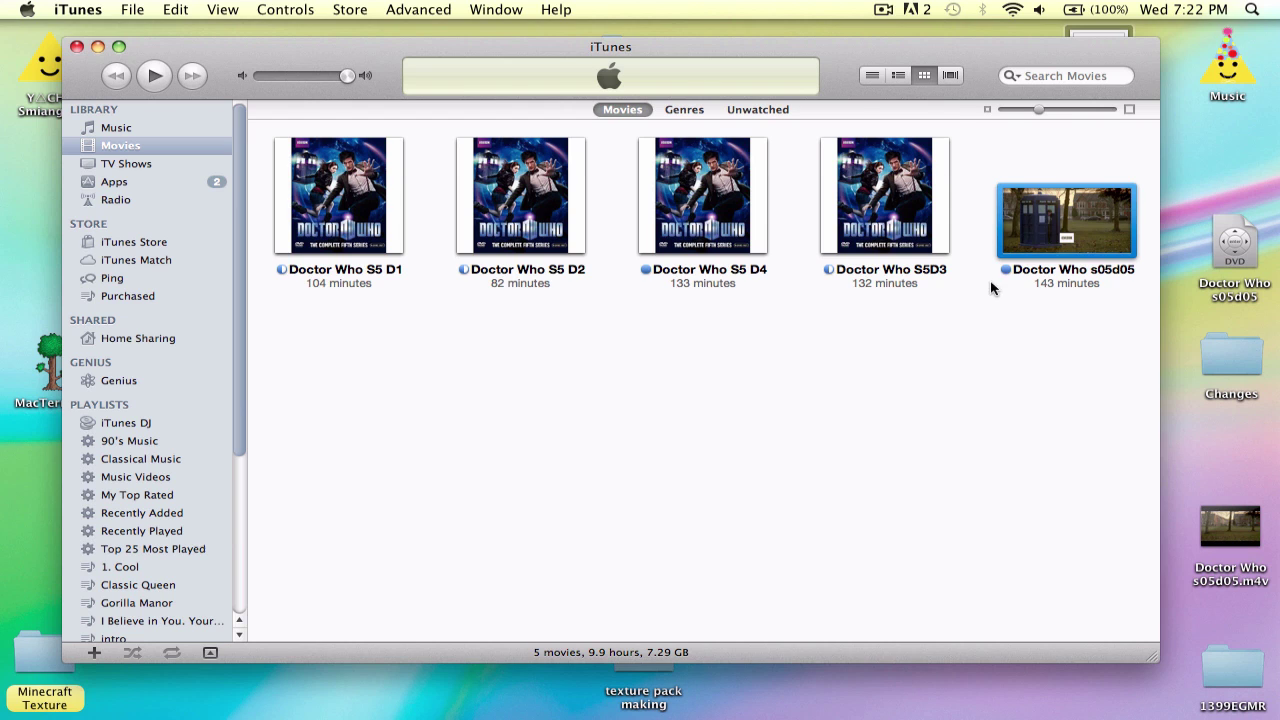
key(super+i)
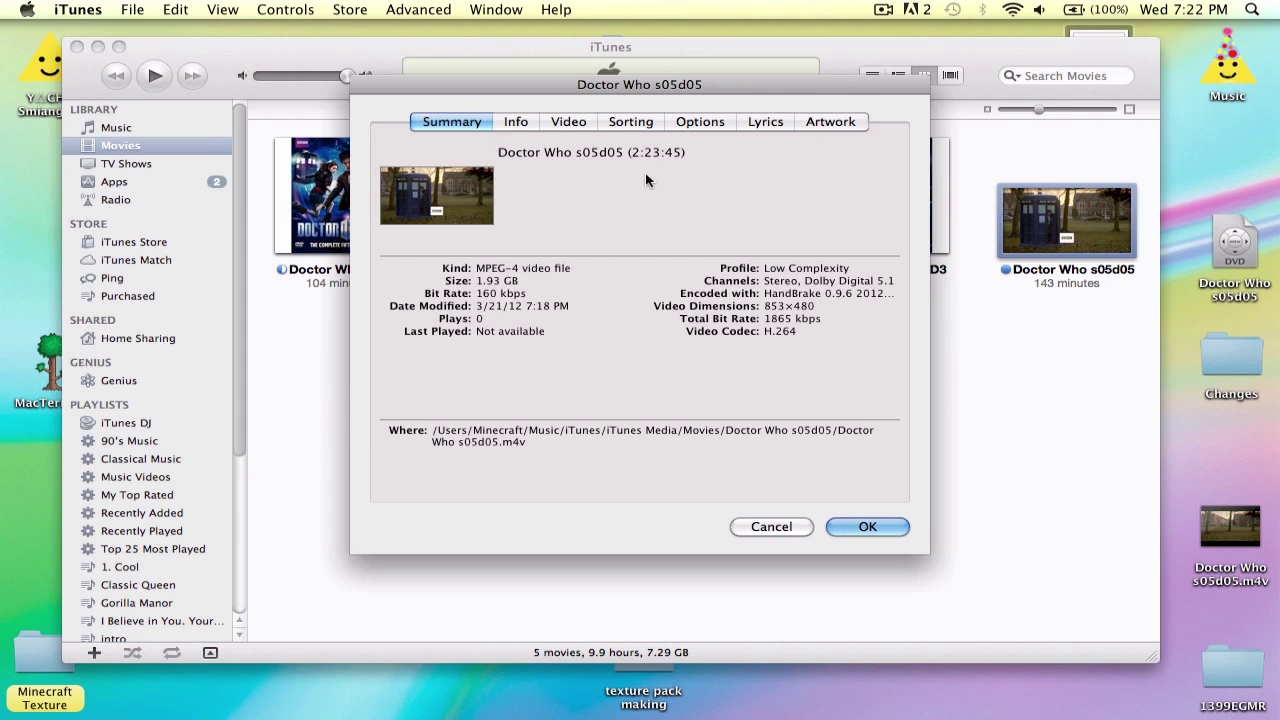
Look over the movie's Info and Video details and move the details window aside
click(518, 122)
click(577, 123)
click(519, 121)
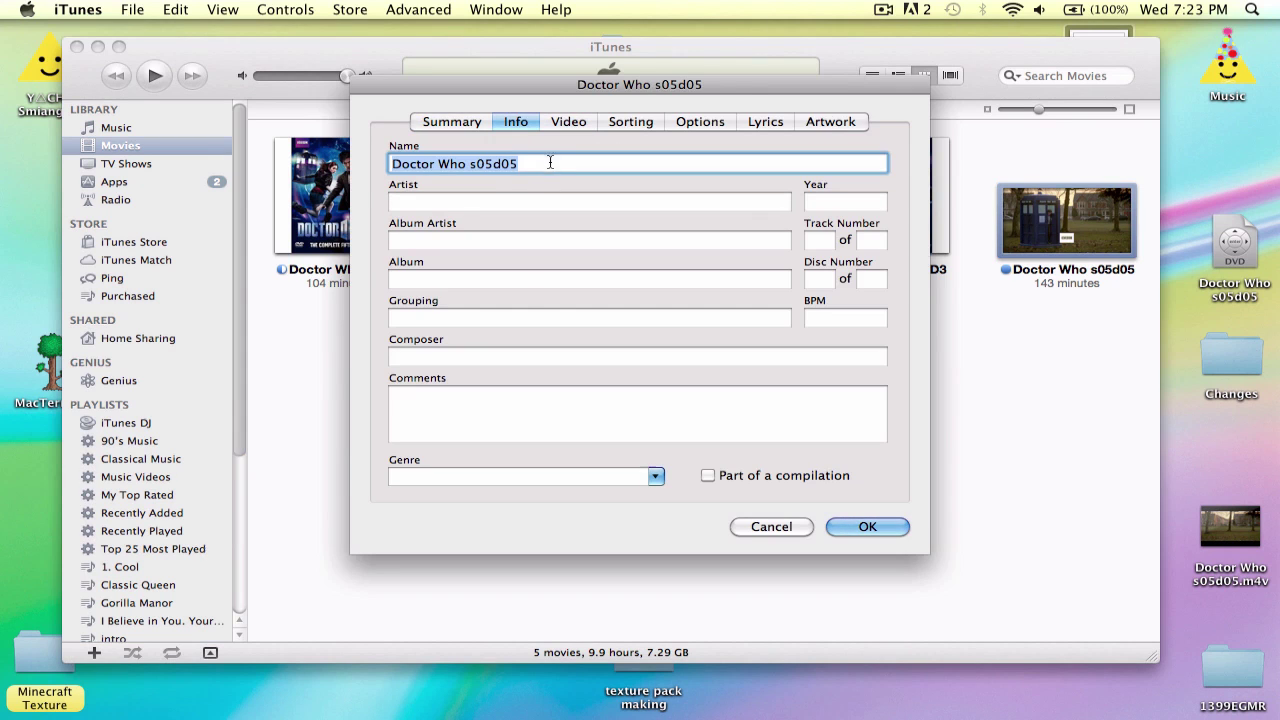
drag(566, 97, 893, 168)
Change the movie's name from s05d05 to 'Doctor Who S5 D5' and confirm it
click(814, 234)
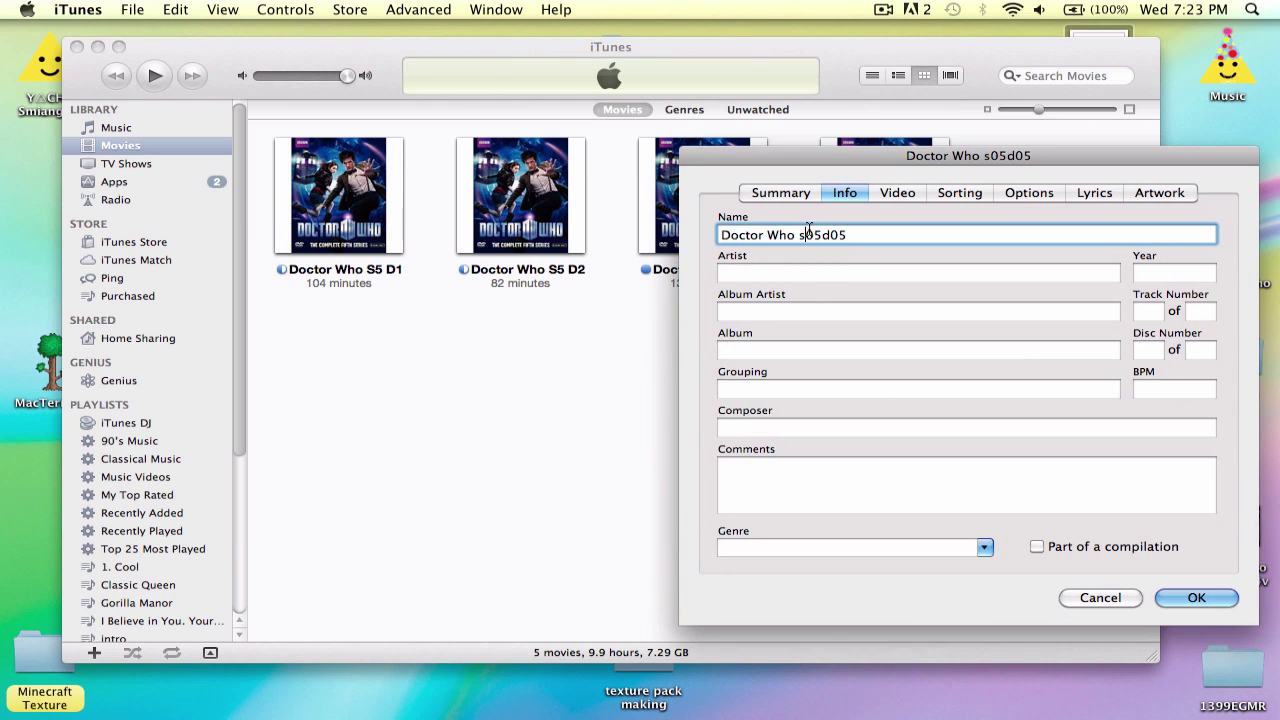
key(BackSpace)
key(BackSpace)
text(S)
key(Right)
key(Right)
key(Delete)
key(BackSpace)
text(D)
key(BackSpace)
text(D)
click(1127, 194)
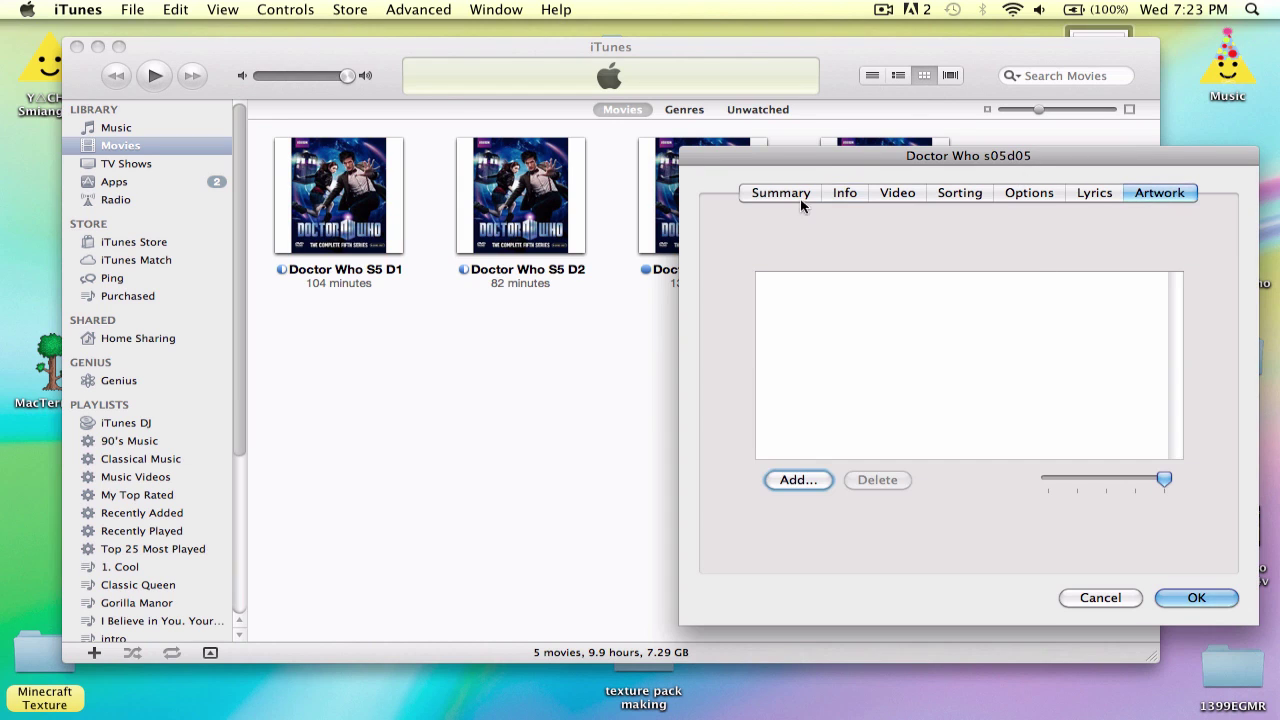
click(880, 194)
click(848, 194)
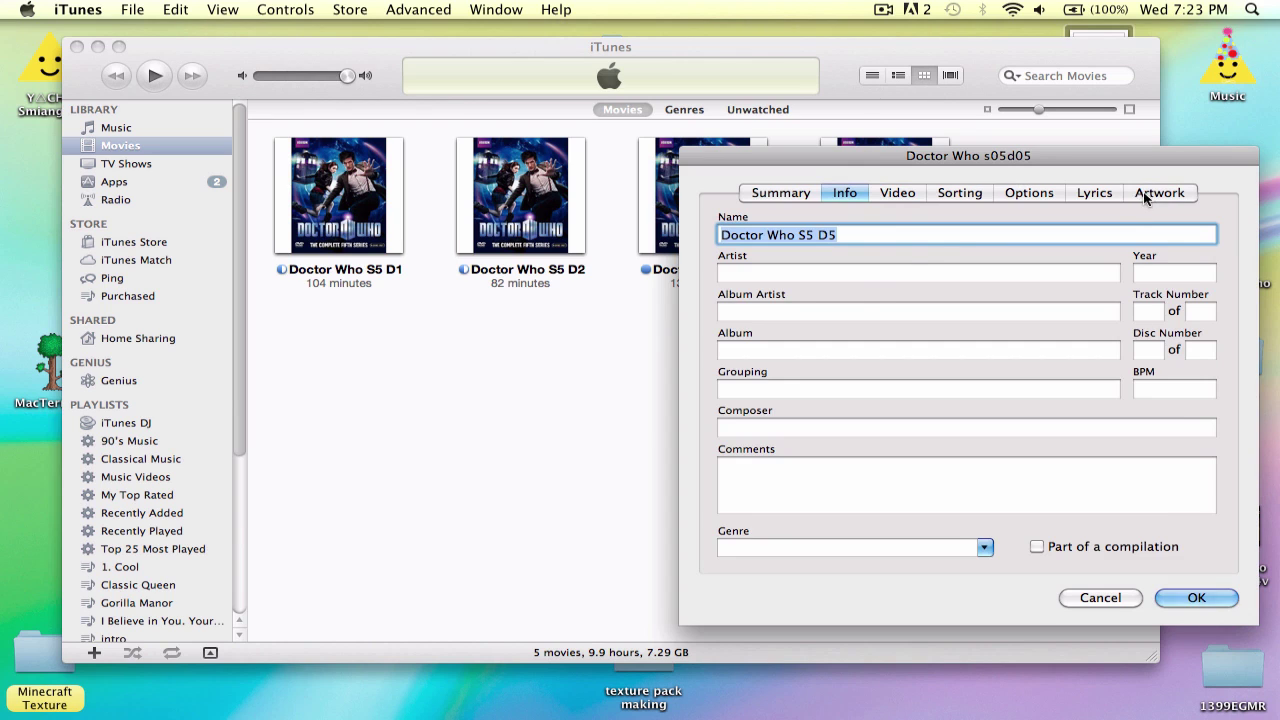
key(Return)
mouse_move(899, 224)
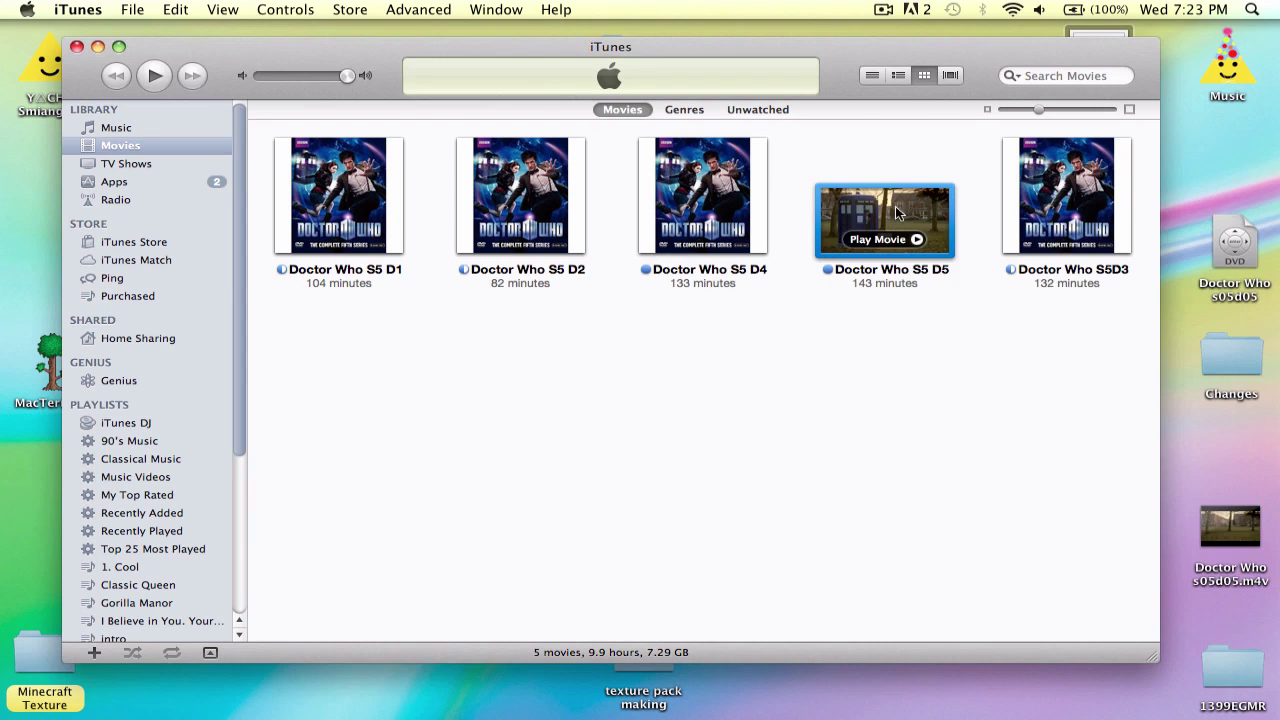
Add the dr who image from the Desktop as Doctor Who S5 D5's cover artwork
key(super+i)
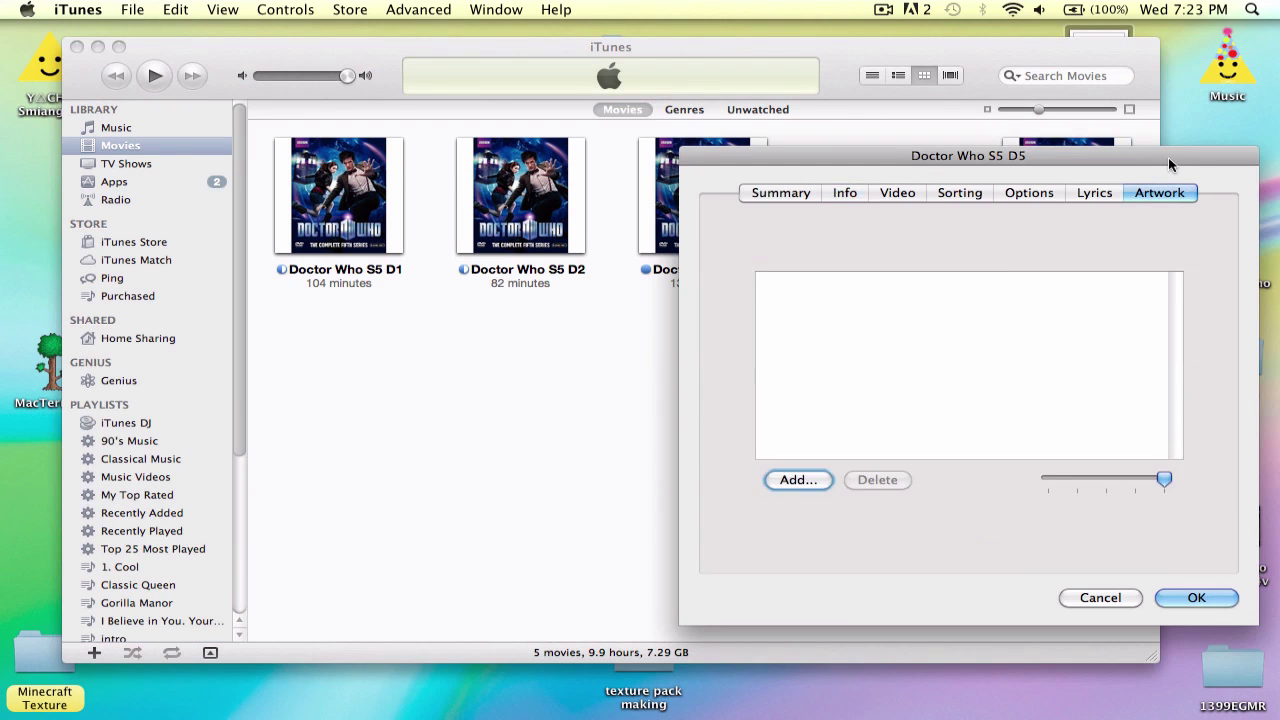
drag(1170, 165, 849, 151)
click(500, 466)
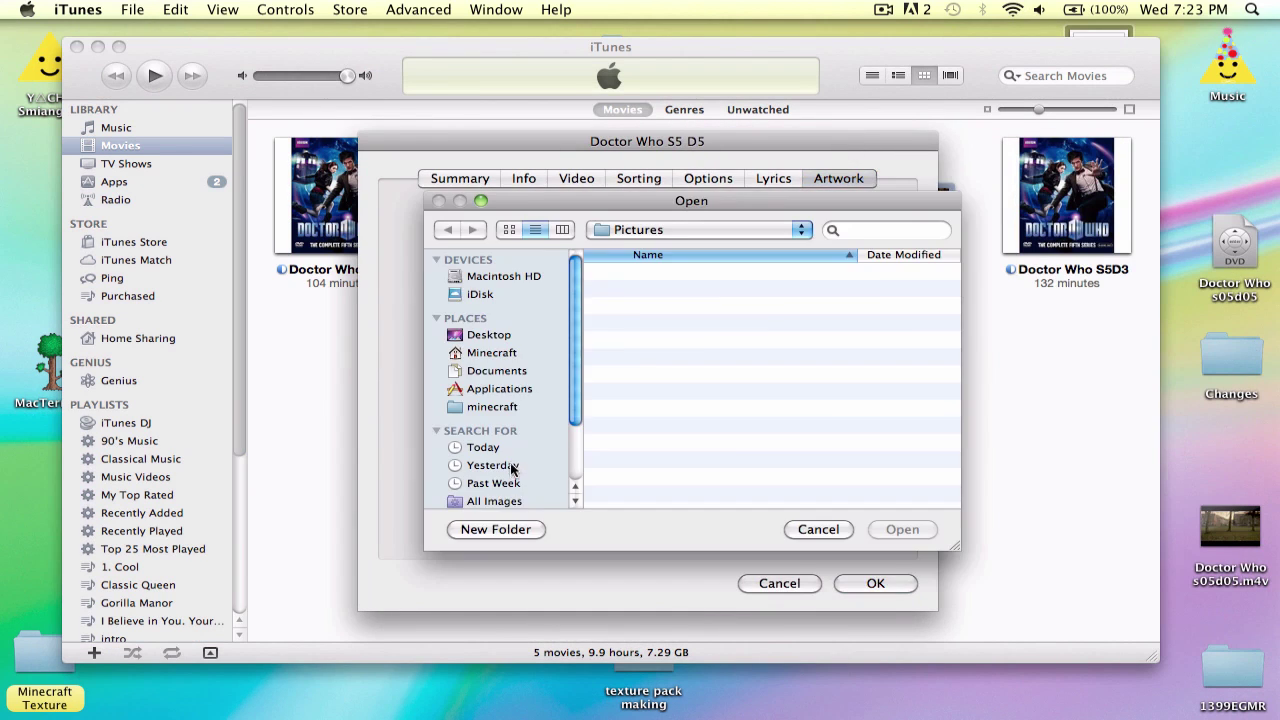
click(490, 336)
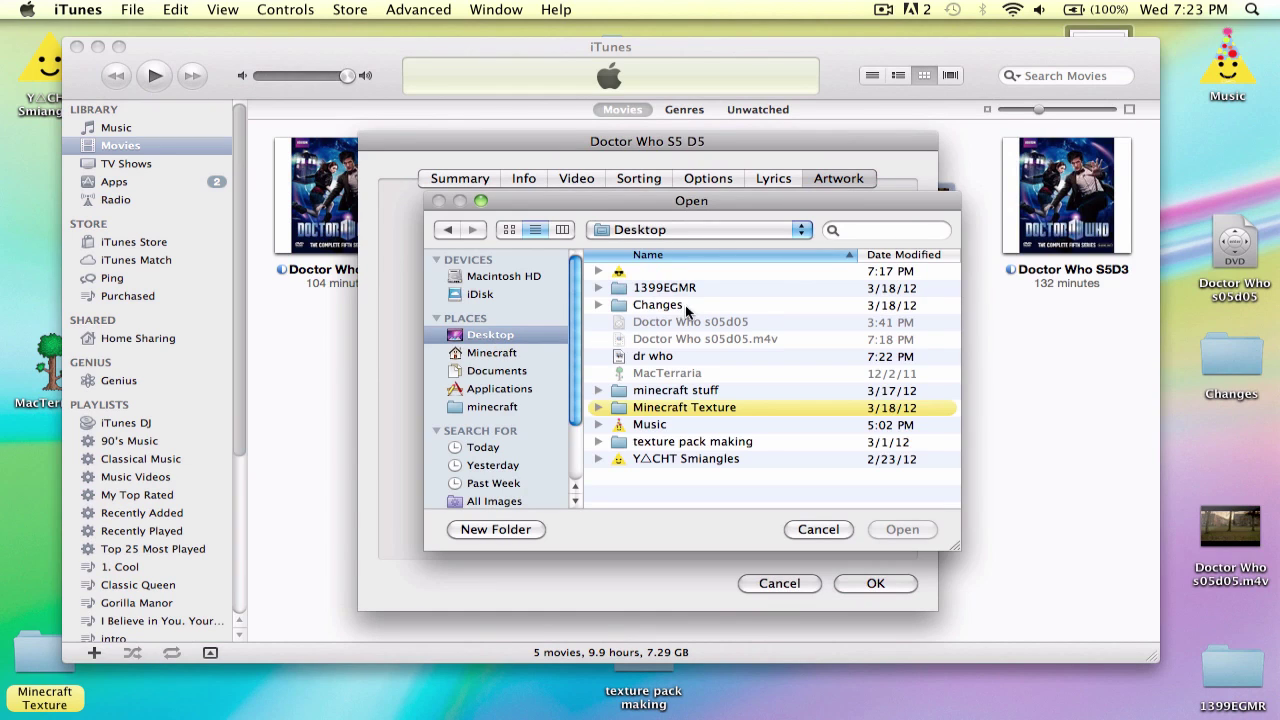
double_click(672, 357)
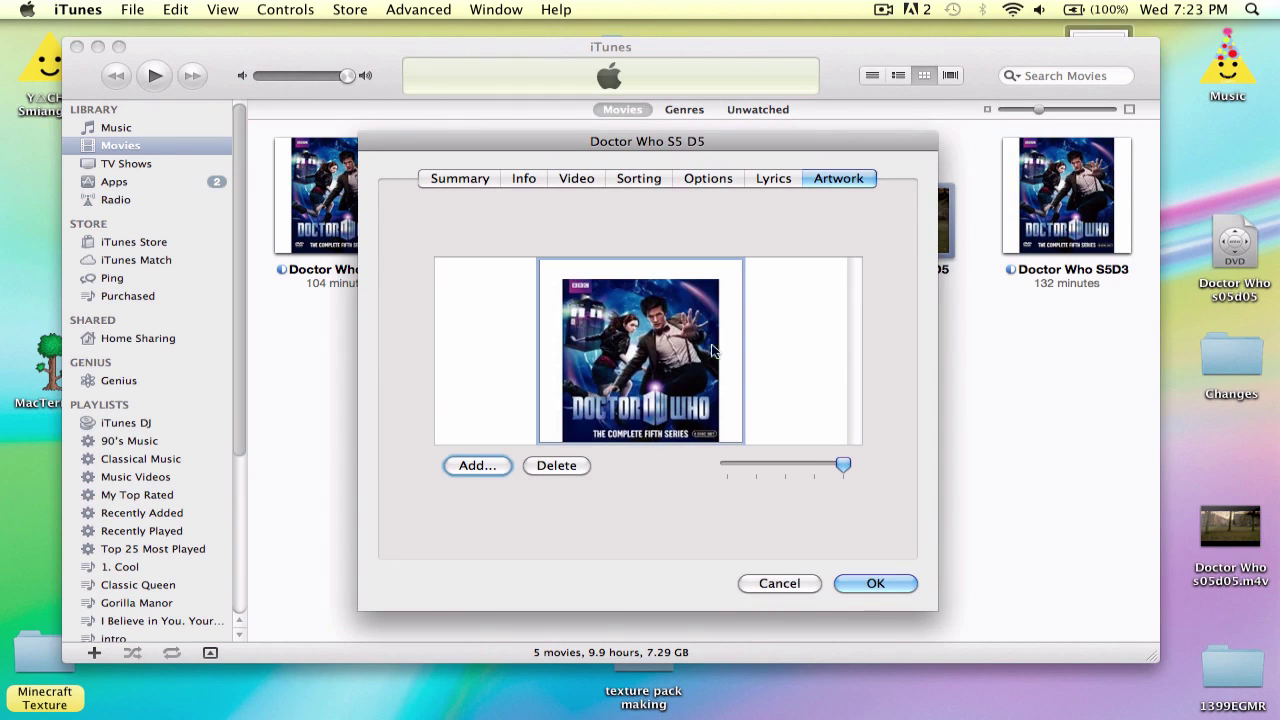
click(876, 582)
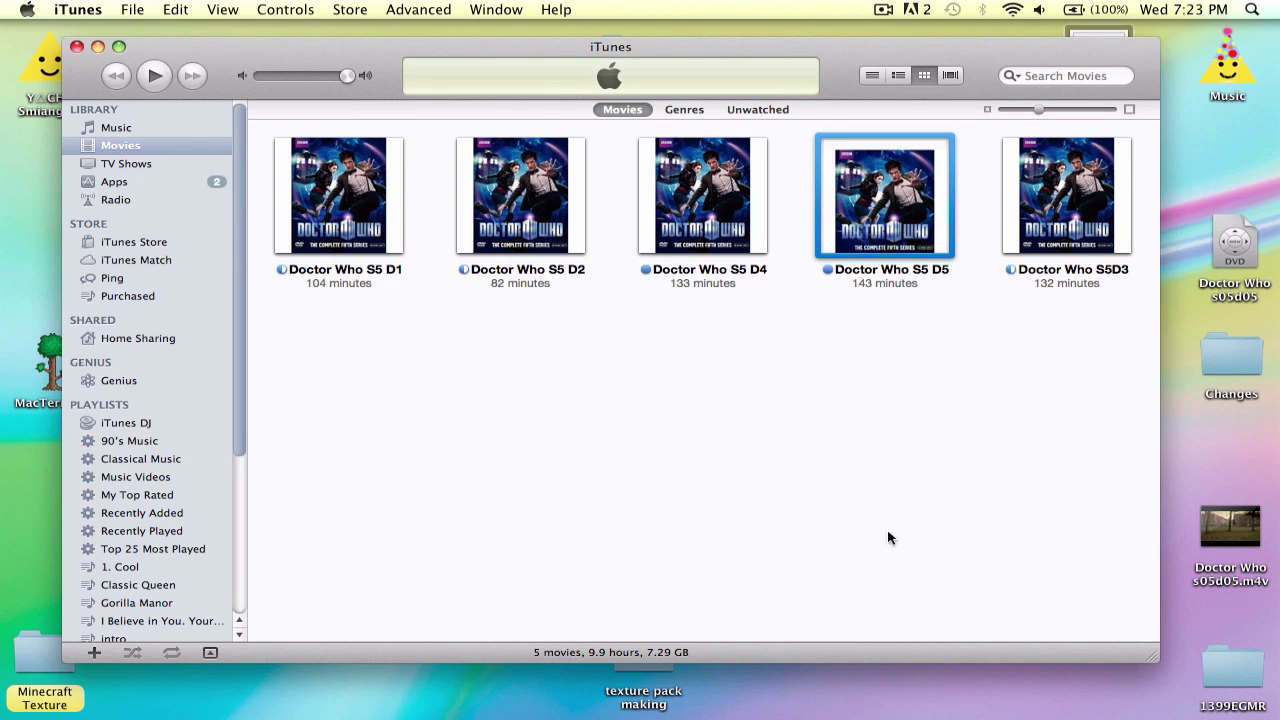
click(876, 441)
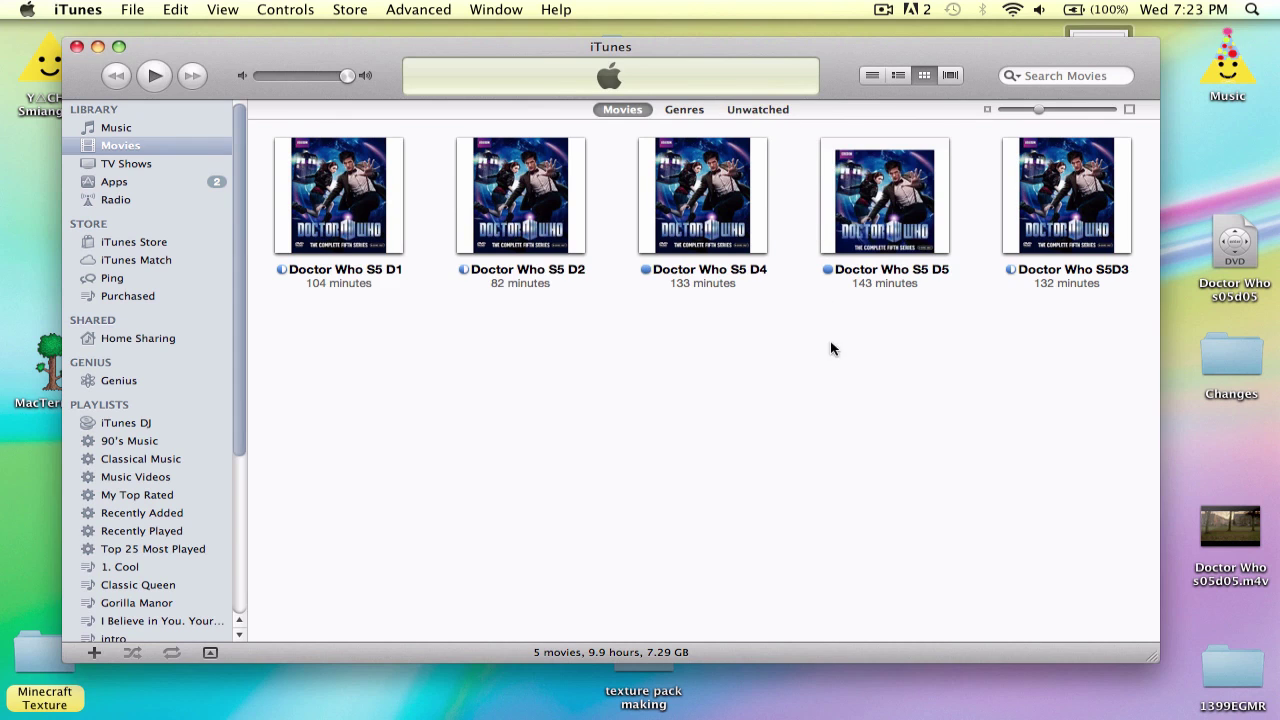
Close iTunes and drag the Doctor Who DVD to the Trash to eject it
key(super+w)
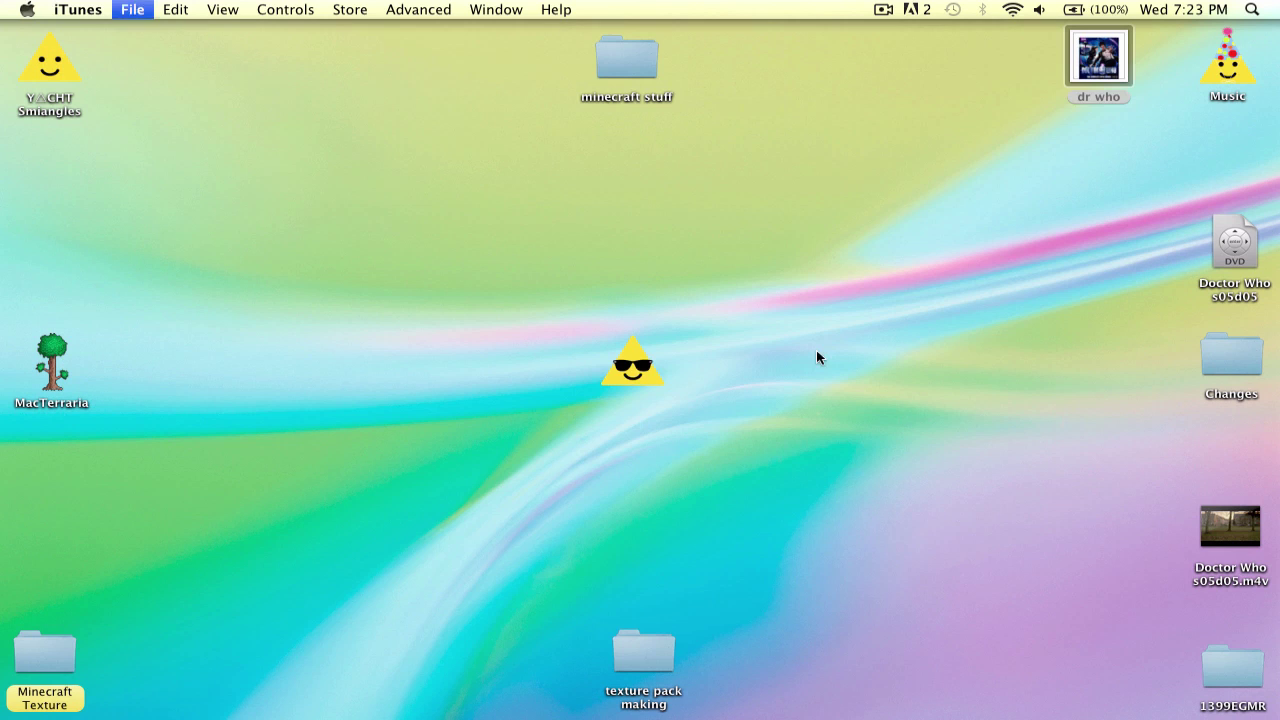
click(1106, 143)
drag(1222, 296, 1205, 715)
click(1205, 712)
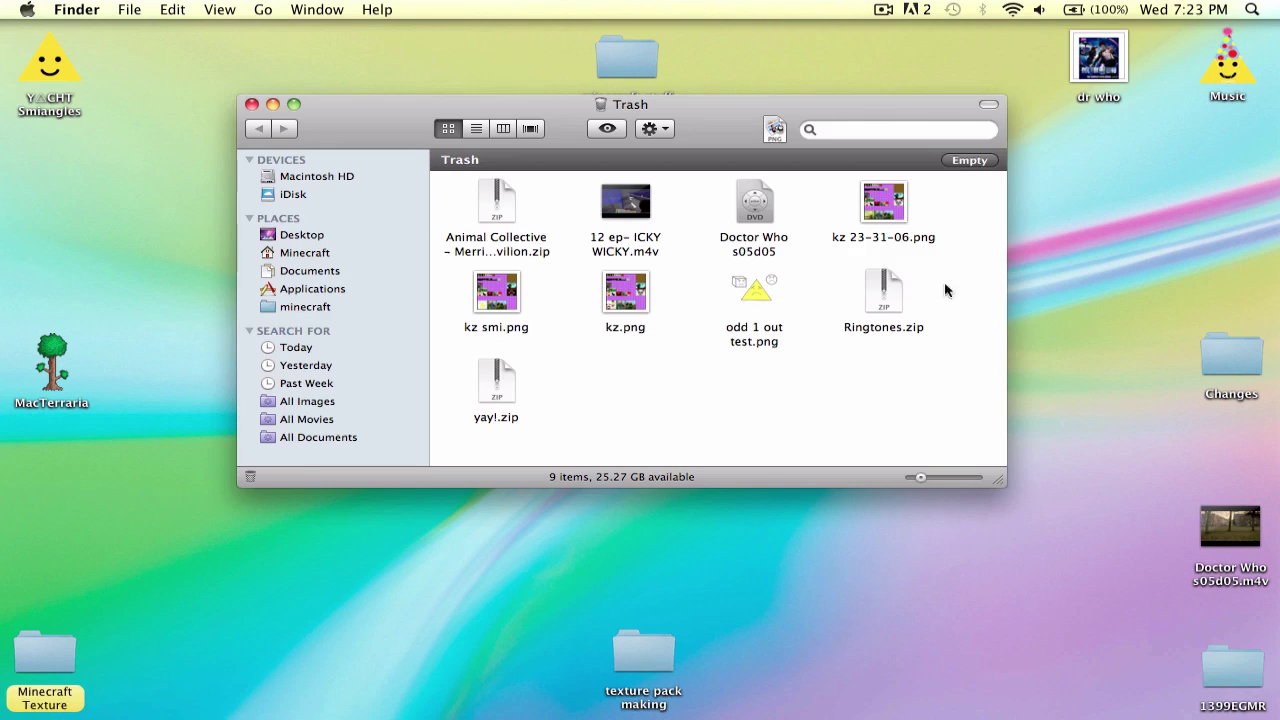
key(super+w)
Move Doctor Who s05d05.m4v up near the desktop's top right corner
drag(1230, 527, 660, 362)
drag(826, 150, 907, 238)
drag(907, 238, 1206, 216)
click(980, 289)
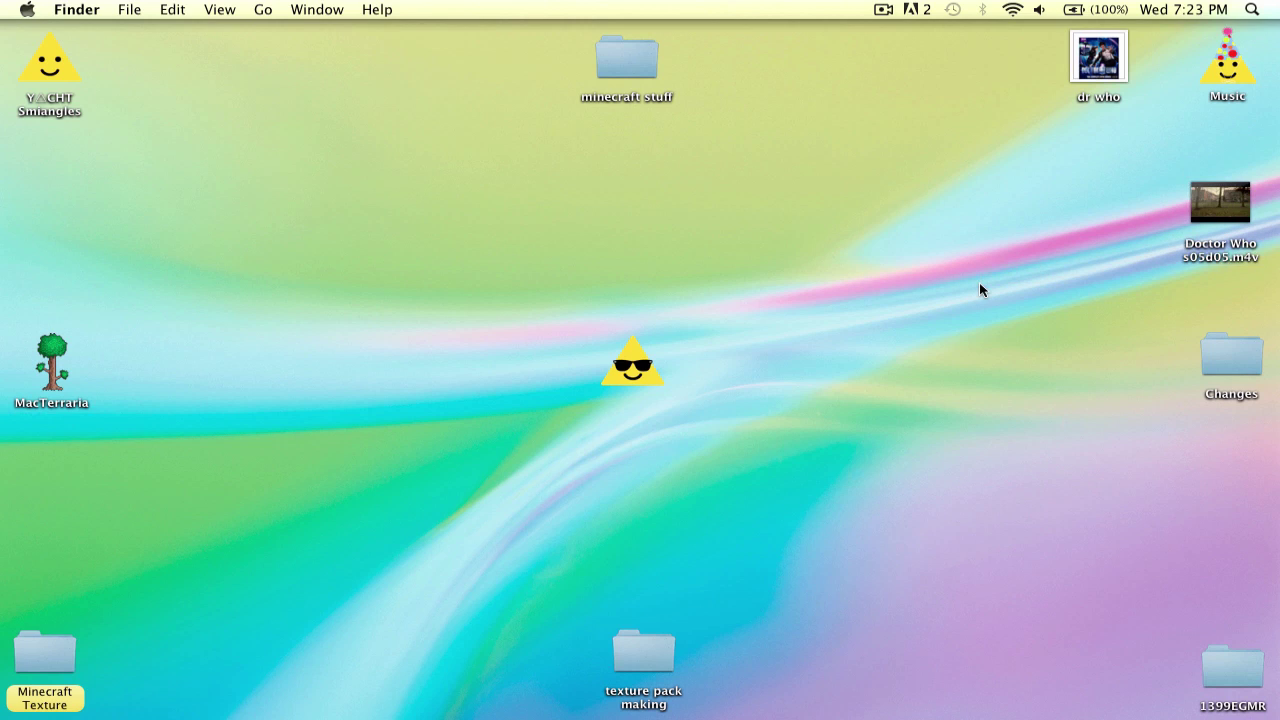